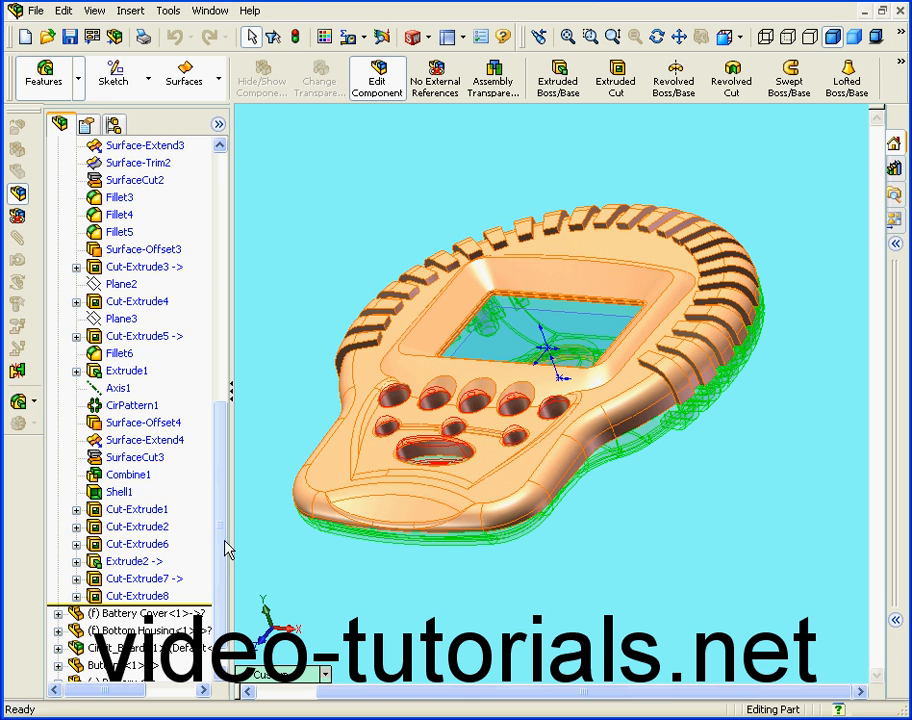
# - Offset the sloped face around the top housing's screen opening by 0.50 mm, with the offset direction flipped
pyautogui.click(447, 329)
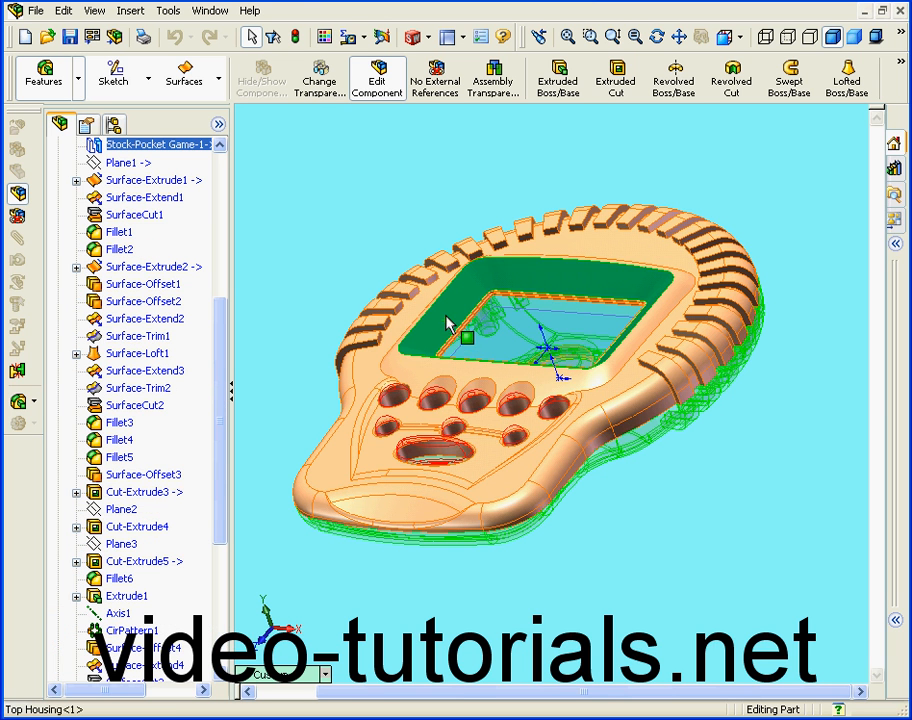
pyautogui.click(185, 76)
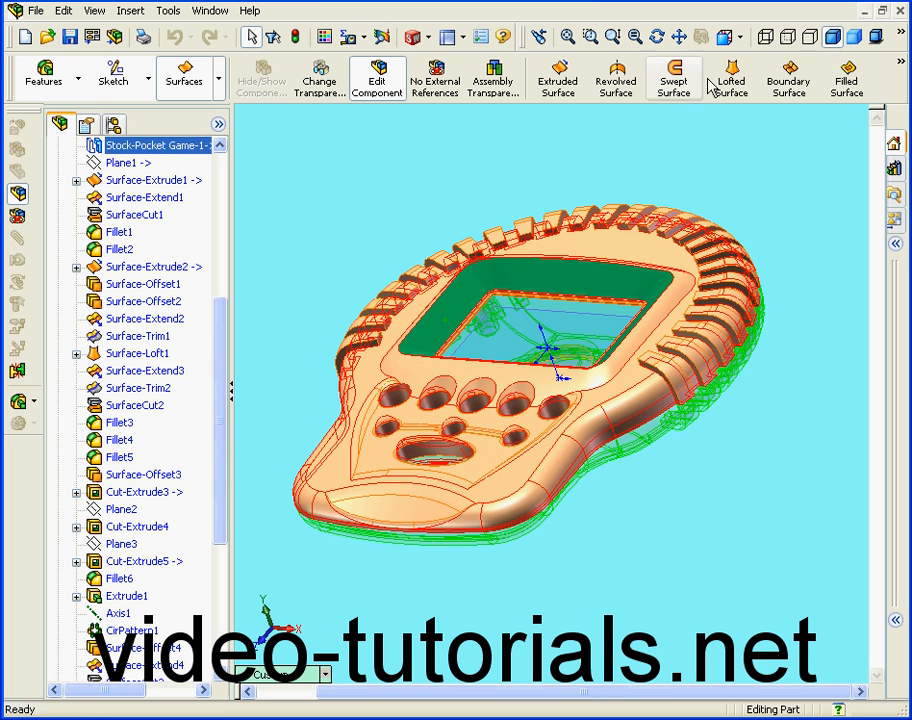
pyautogui.moveTo(903, 68)
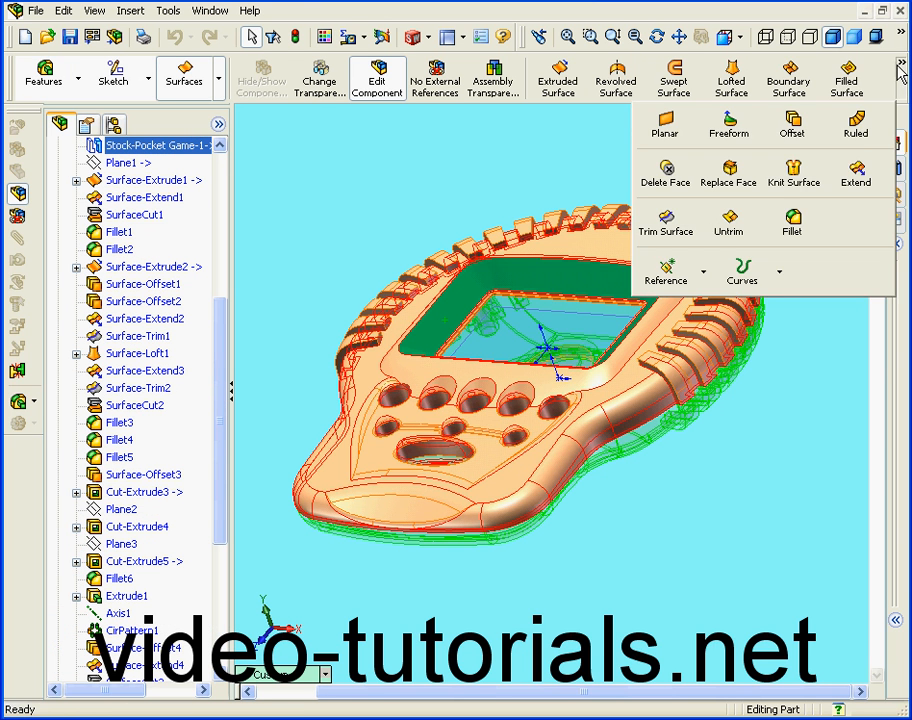
pyautogui.click(793, 140)
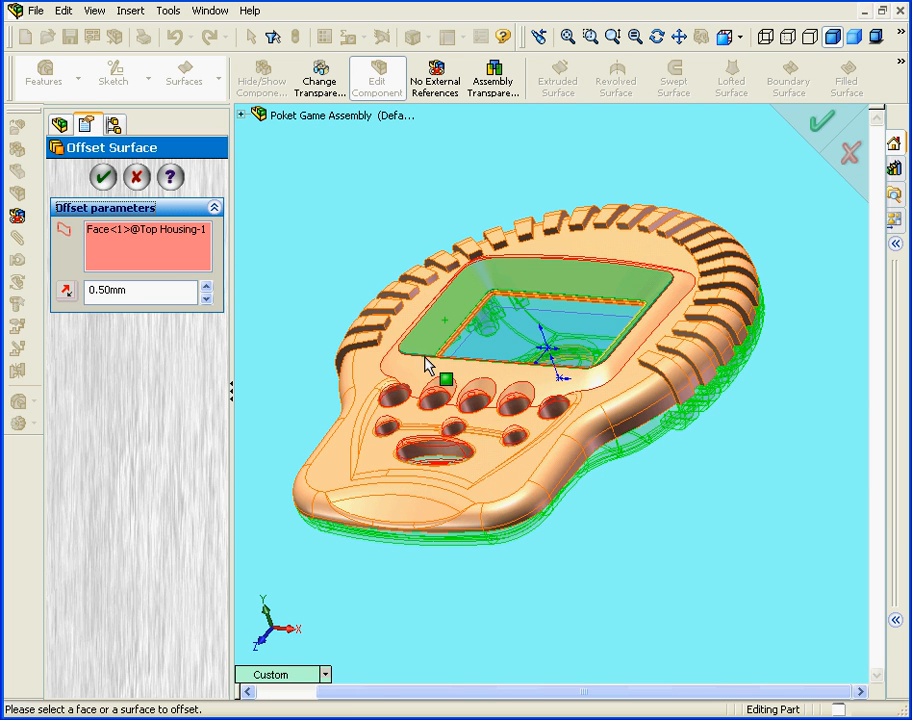
pyautogui.scroll(-5, 434, 371)
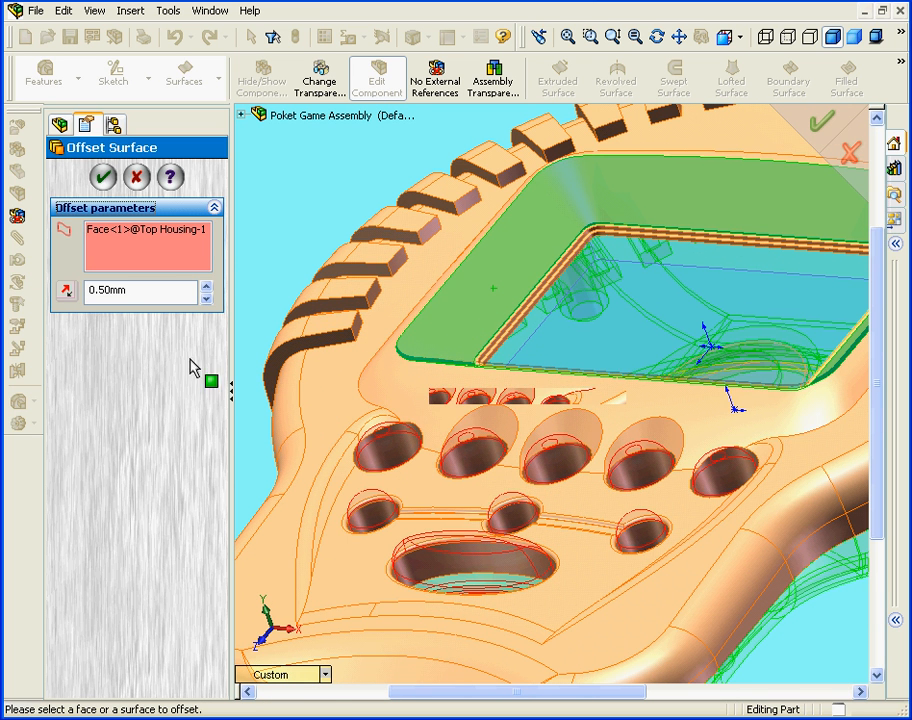
pyautogui.click(67, 291)
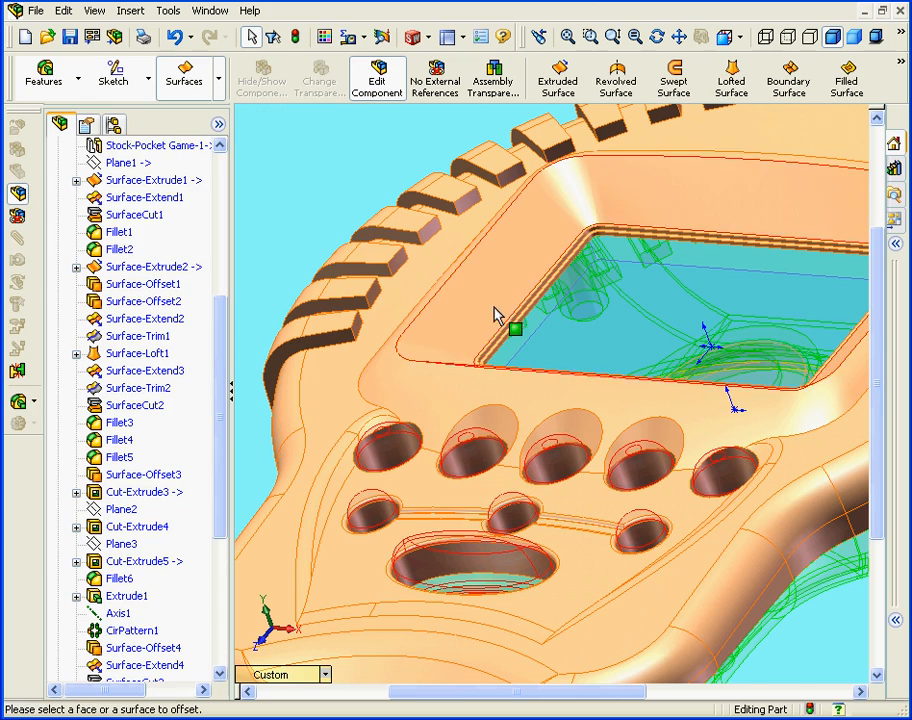
# - Create another offset surface from the narrow ledge face around the screen opening, removing the preselected offset surface from the selection
pyautogui.moveTo(525, 354); pyautogui.dragTo(537, 414, button='middle')
pyautogui.scroll(-6, 509, 403)
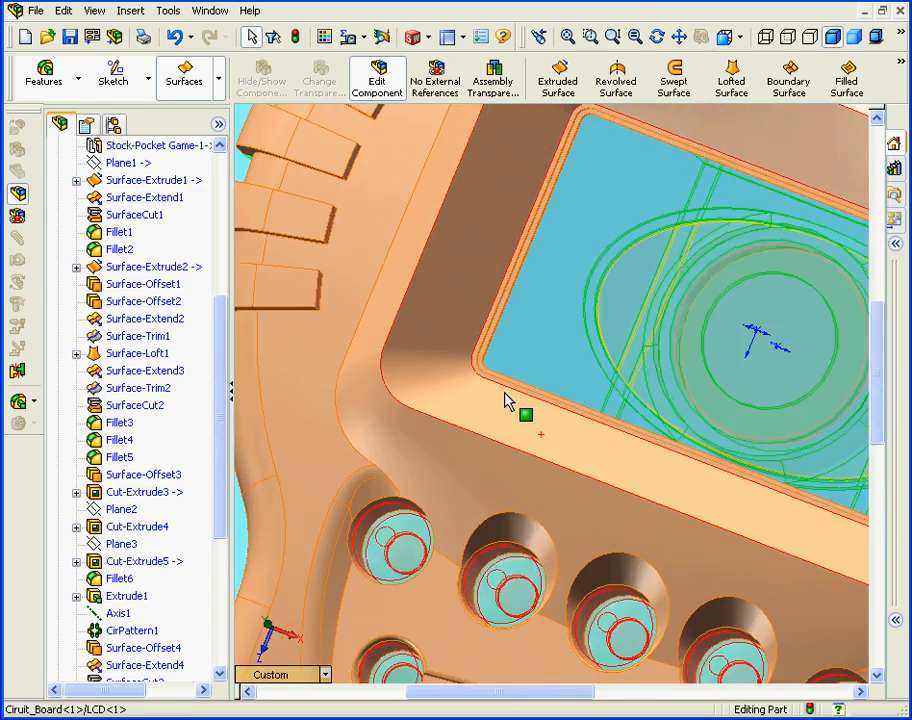
pyautogui.click(902, 68)
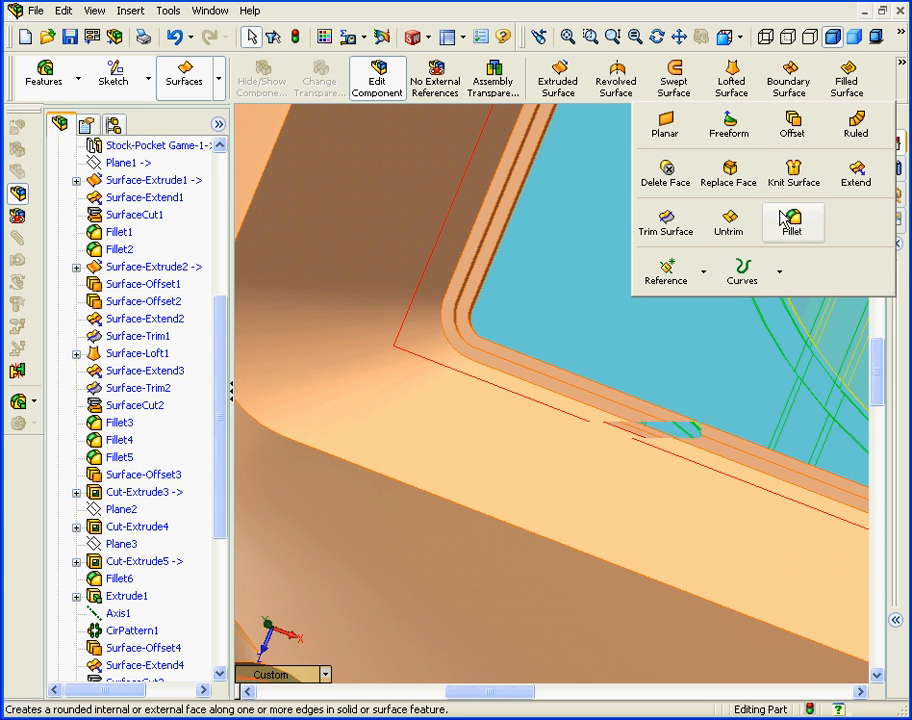
pyautogui.click(793, 128)
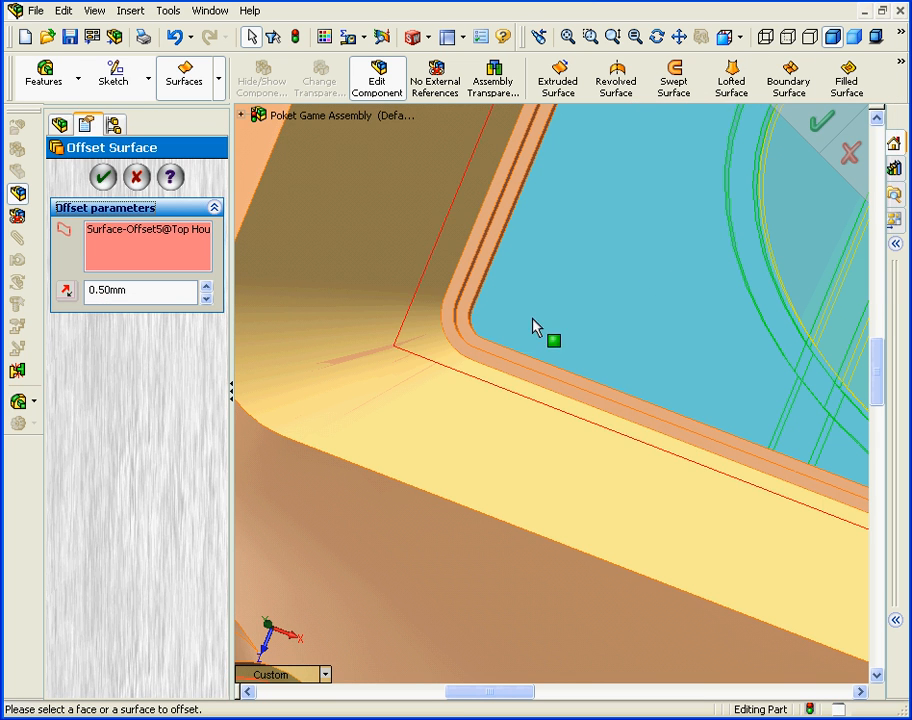
pyautogui.click(179, 232)
pyautogui.rightClick(179, 232)
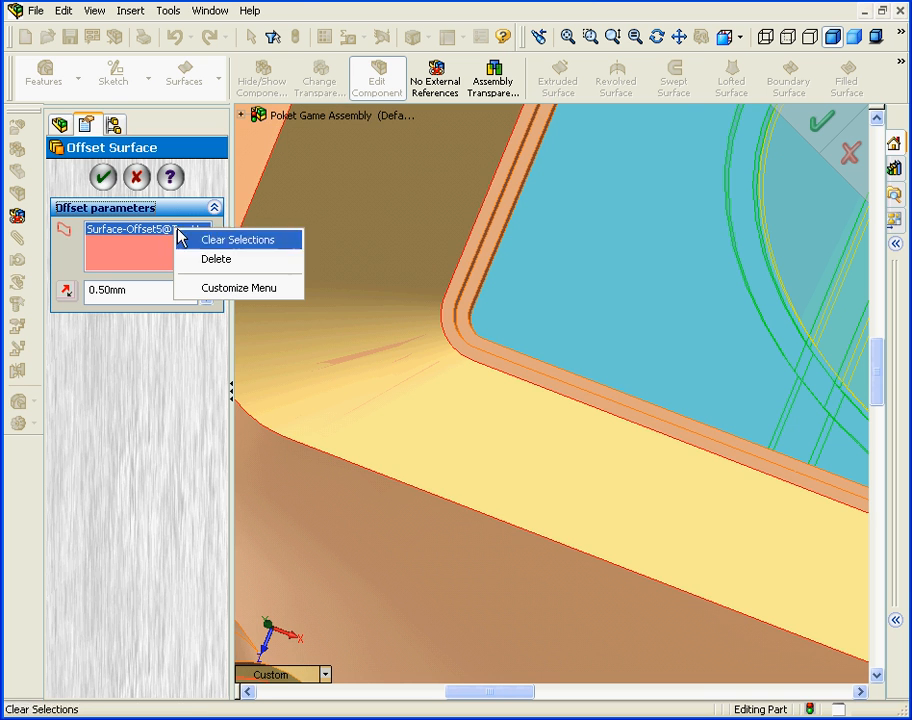
pyautogui.click(216, 260)
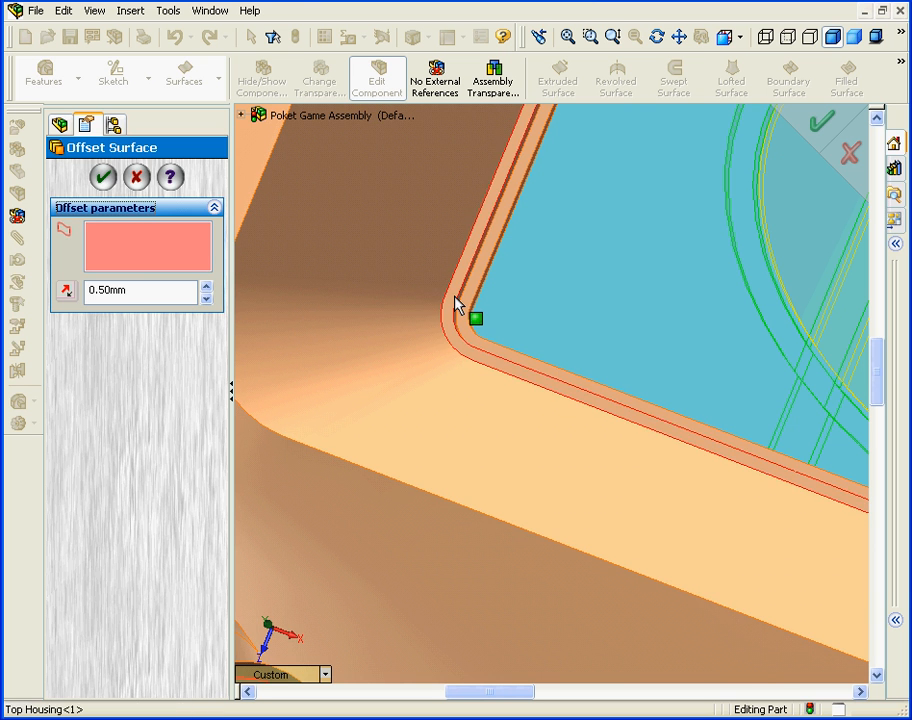
pyautogui.click(456, 305)
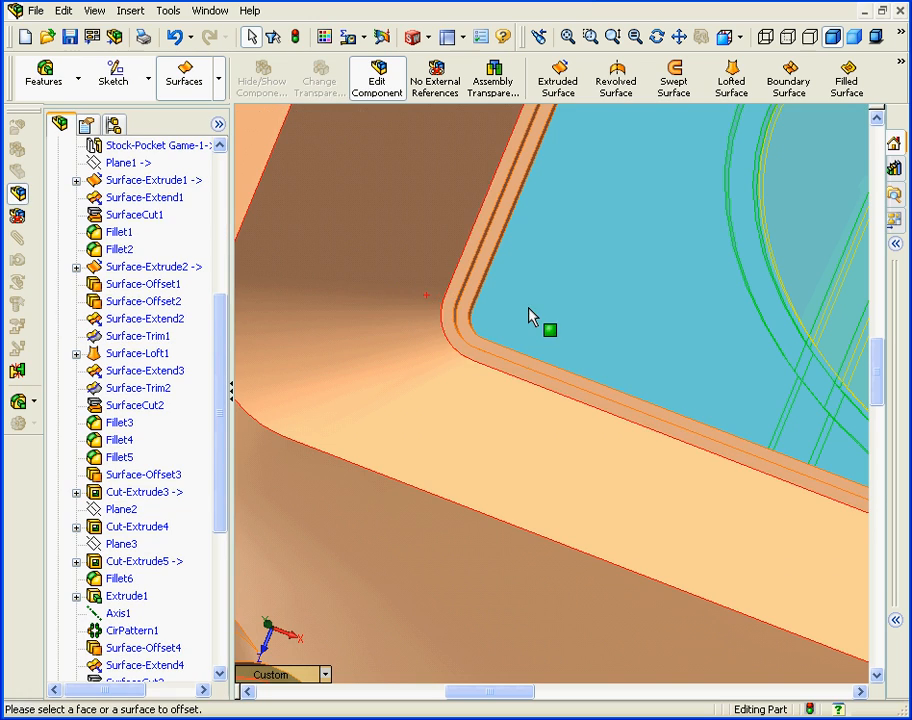
# - Hide the top housing's solid body Cut-Extrude8
pyautogui.scroll(6, 540, 316)
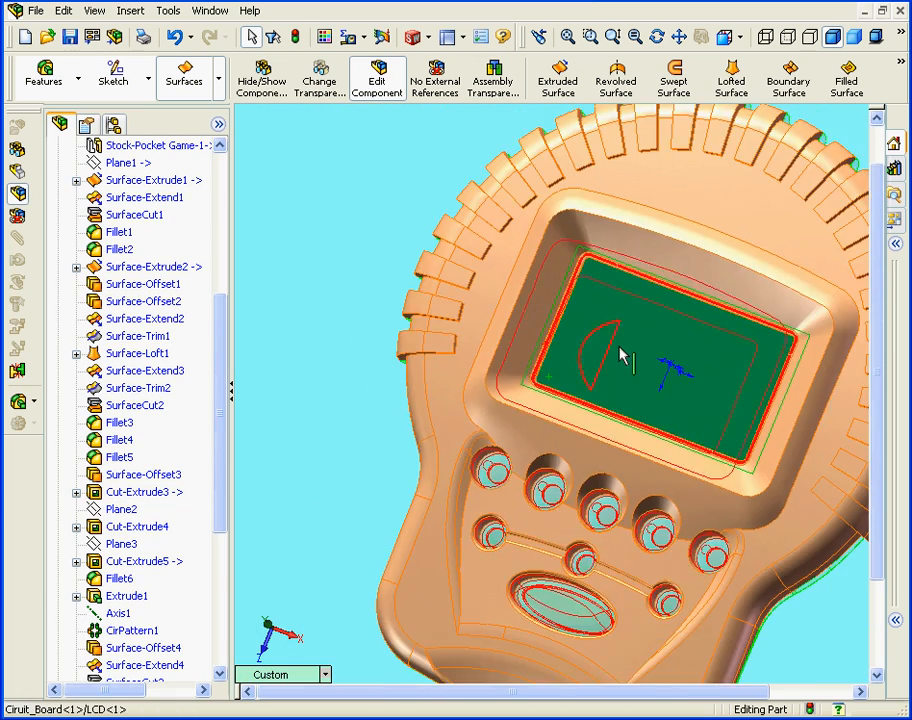
pyautogui.moveTo(621, 356); pyautogui.dragTo(631, 330, button='middle')
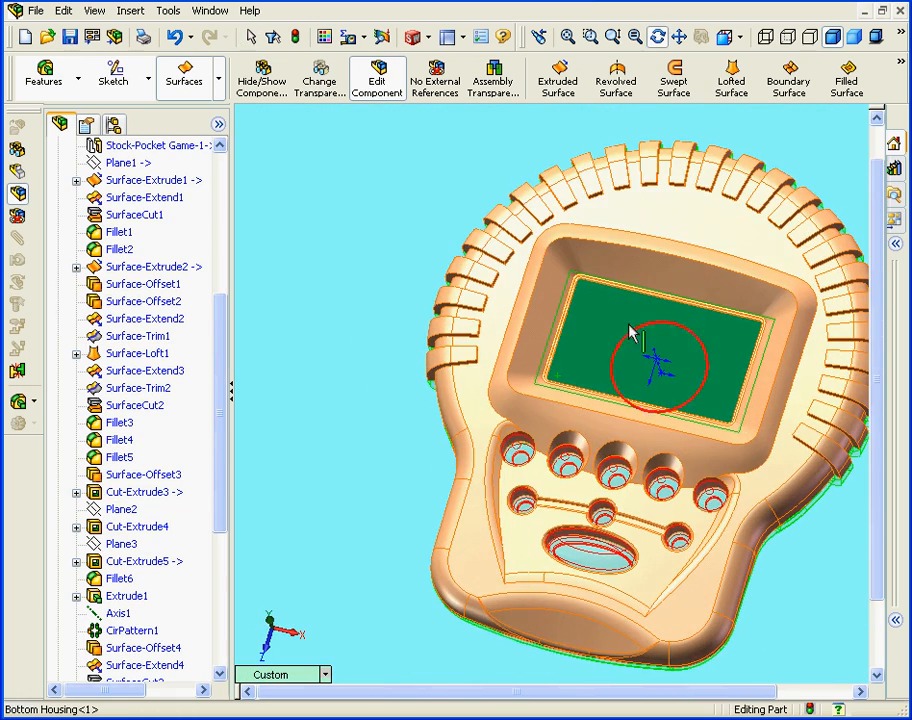
pyautogui.moveTo(226, 395); pyautogui.dragTo(228, 301)
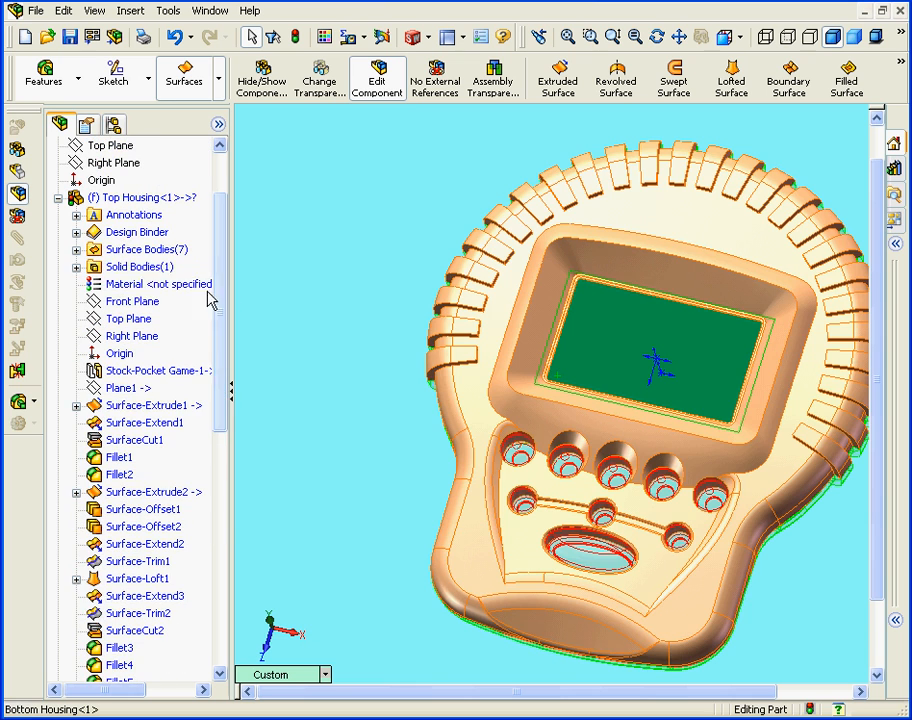
pyautogui.click(130, 268)
pyautogui.click(76, 267)
pyautogui.click(140, 285)
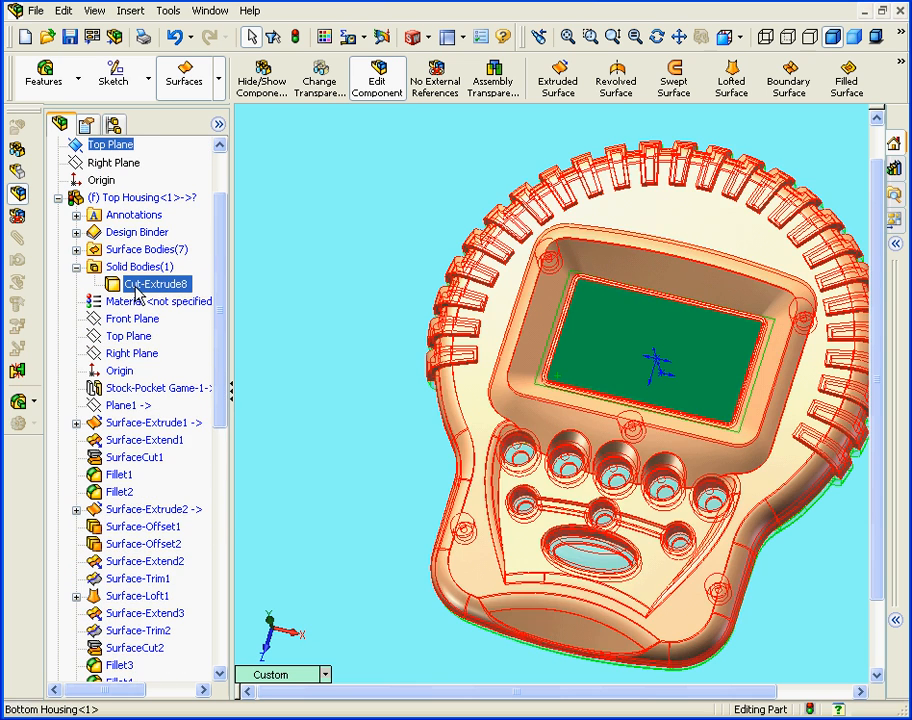
pyautogui.rightClick(136, 290)
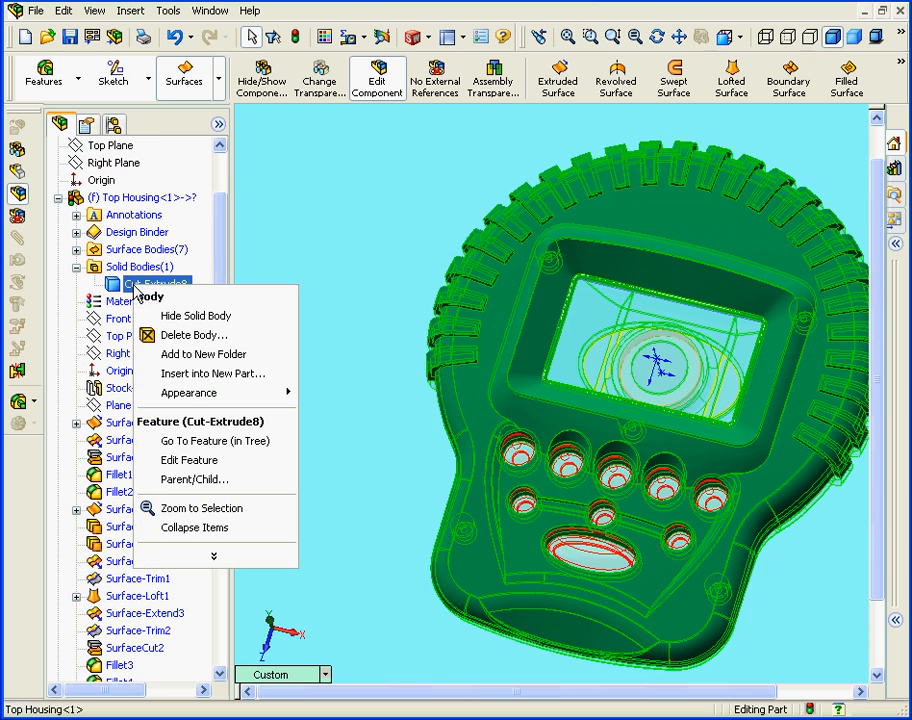
pyautogui.click(210, 317)
# - Extend the outer edge of the narrow ledge surface up to the sloped offset surface, using the Same surface extension type
pyautogui.scroll(-5, 574, 356)
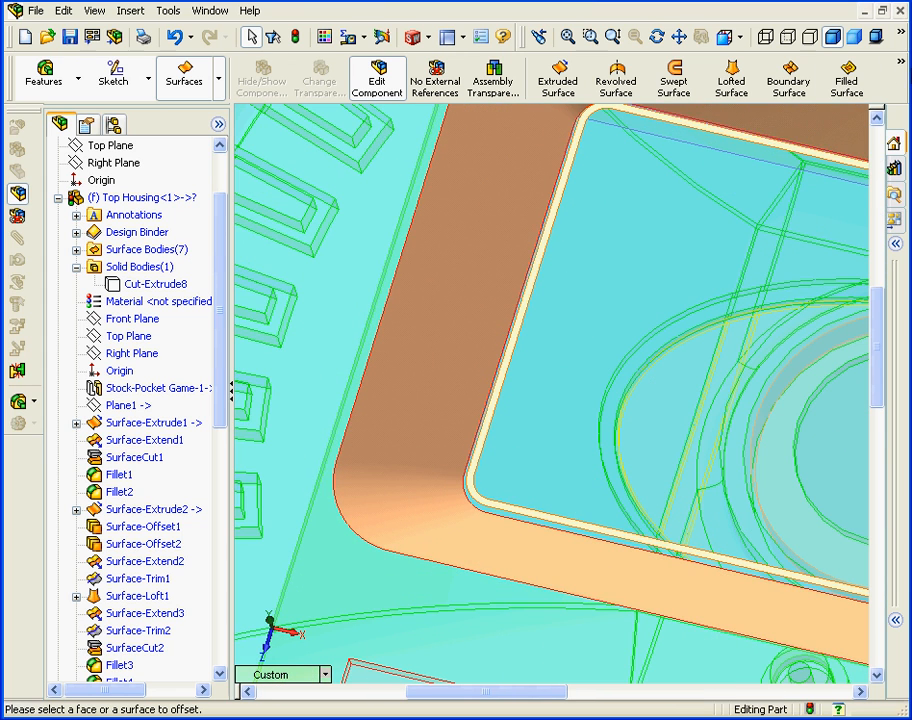
pyautogui.click(901, 66)
pyautogui.click(862, 182)
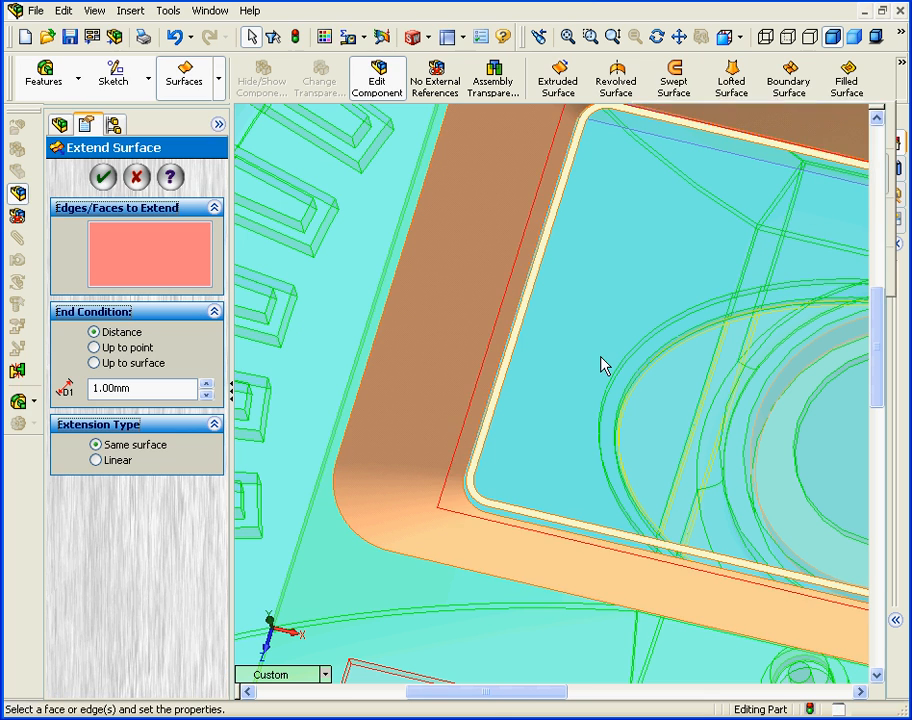
pyautogui.click(470, 497)
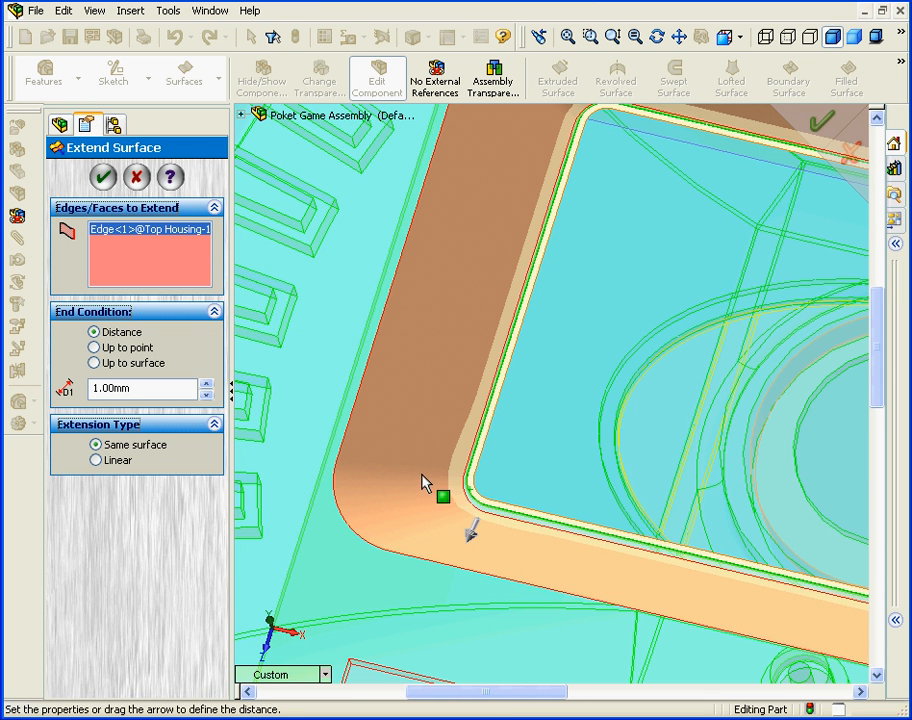
pyautogui.click(94, 363)
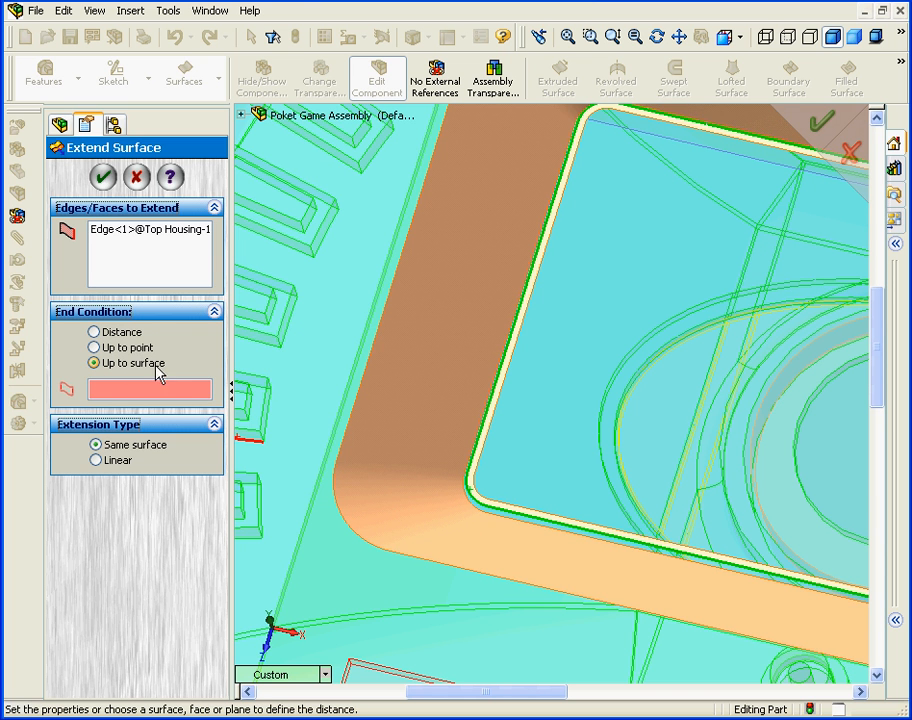
pyautogui.click(447, 412)
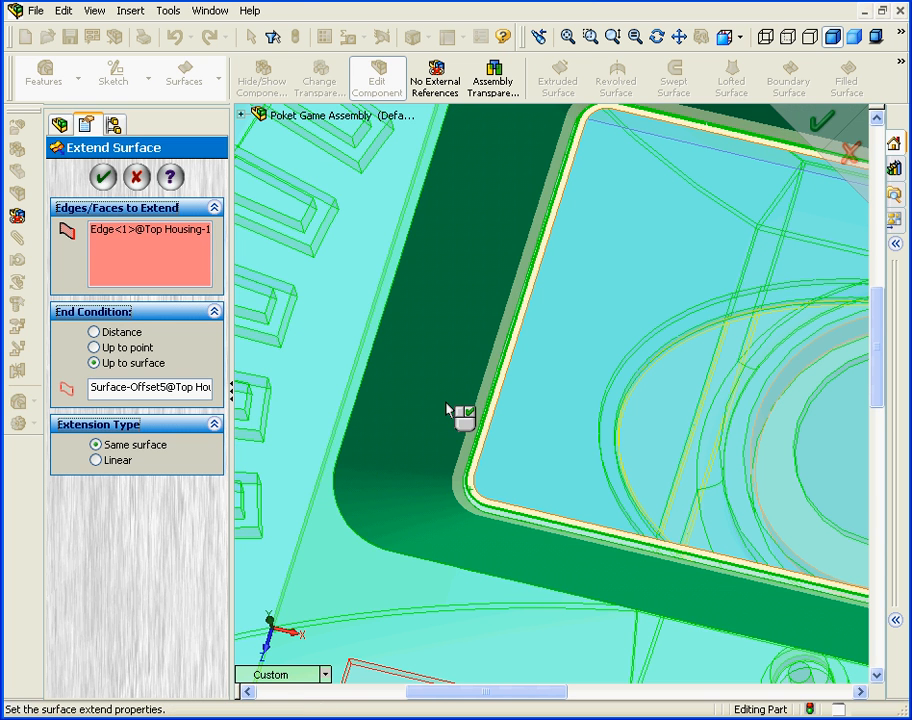
pyautogui.click(104, 177)
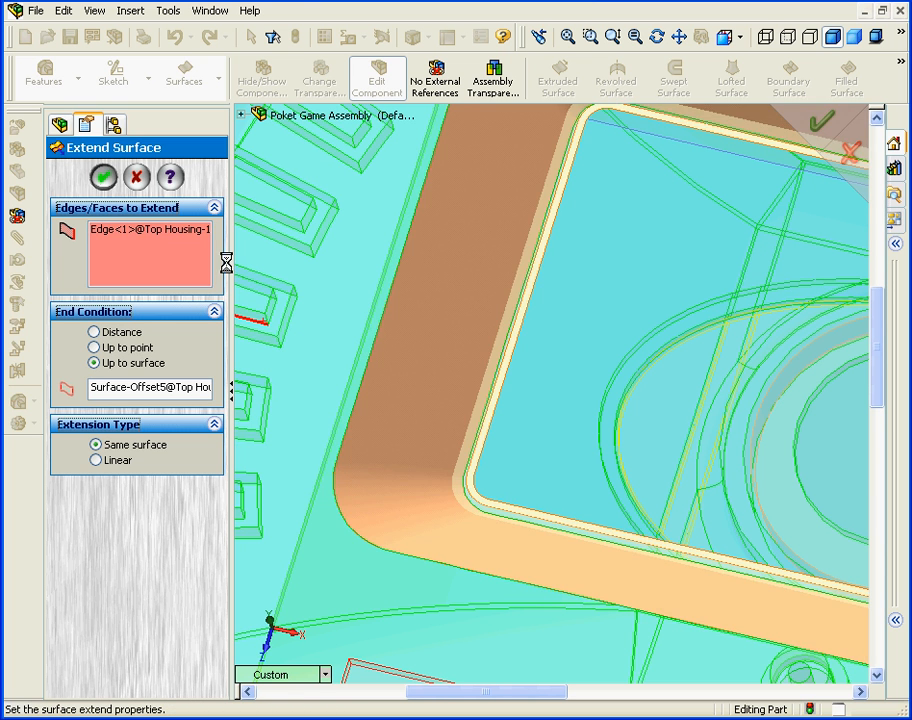
# - Fill the screen opening with a planar surface bounded by the ledge surface's inner edge
pyautogui.click(901, 64)
pyautogui.click(660, 139)
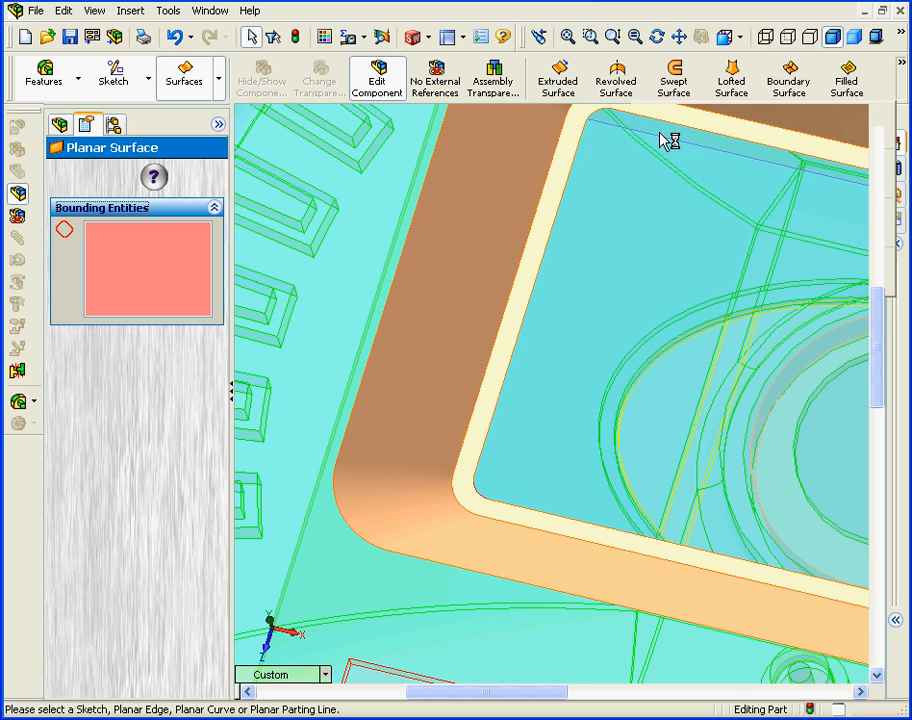
pyautogui.click(514, 350)
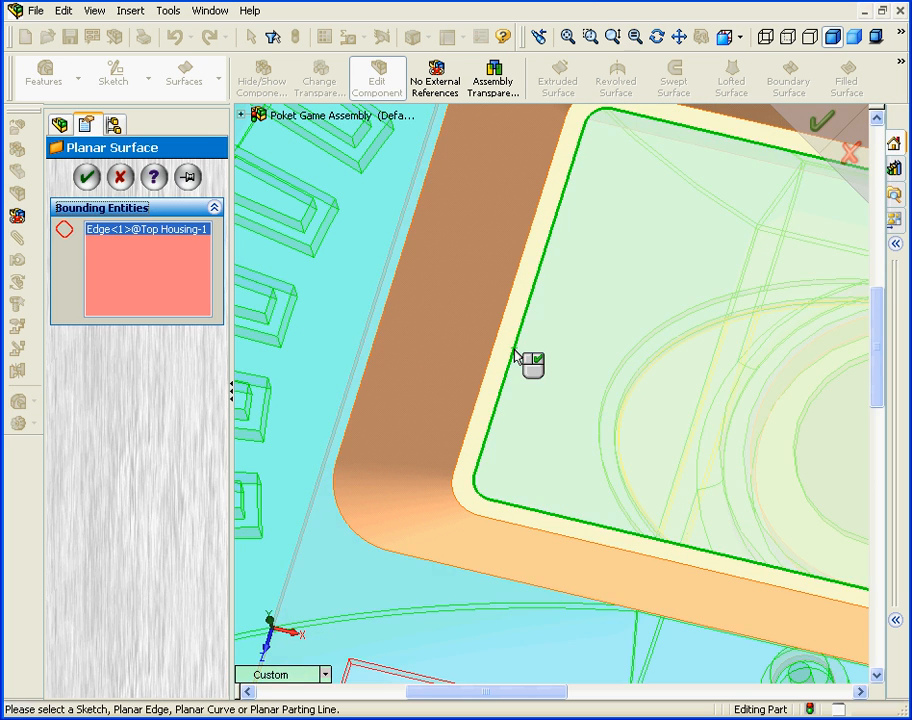
pyautogui.click(120, 183)
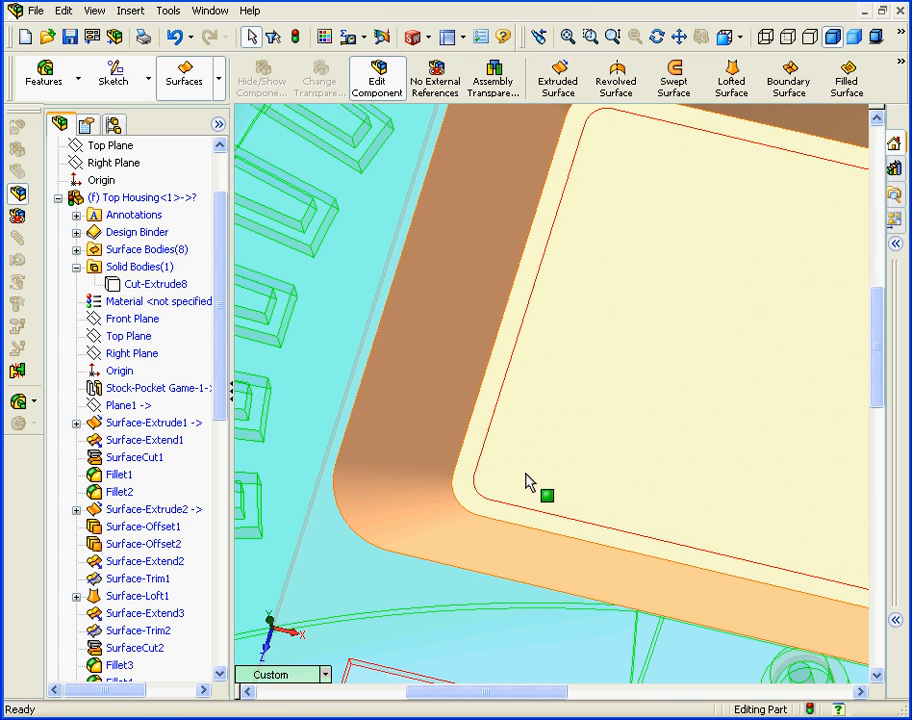
# - Knit the planar surface and the extended ledge surface into one surface
pyautogui.click(901, 66)
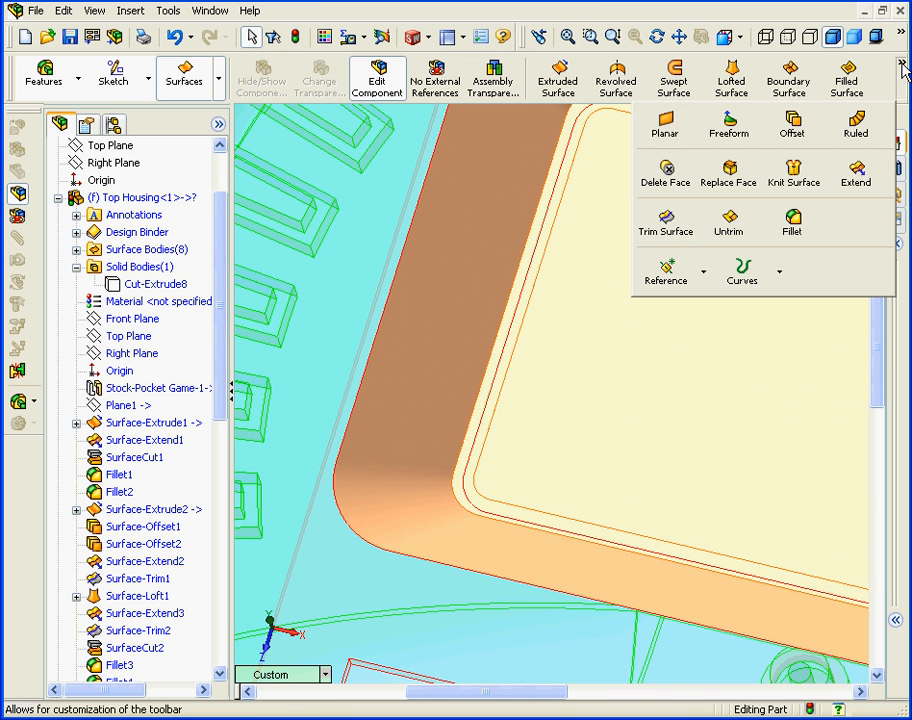
pyautogui.click(793, 175)
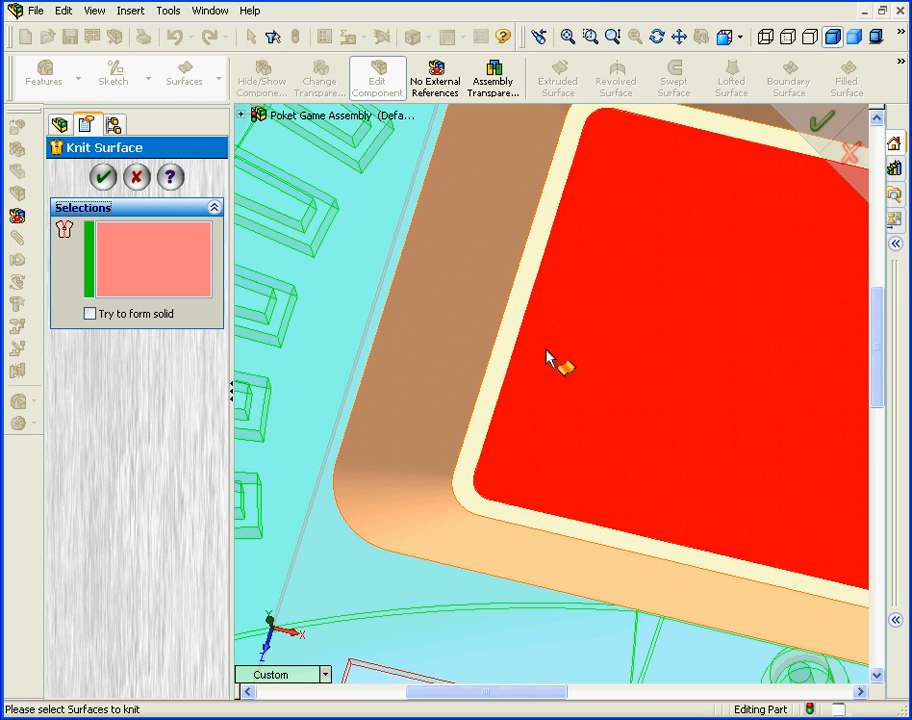
pyautogui.click(548, 360)
pyautogui.click(480, 347)
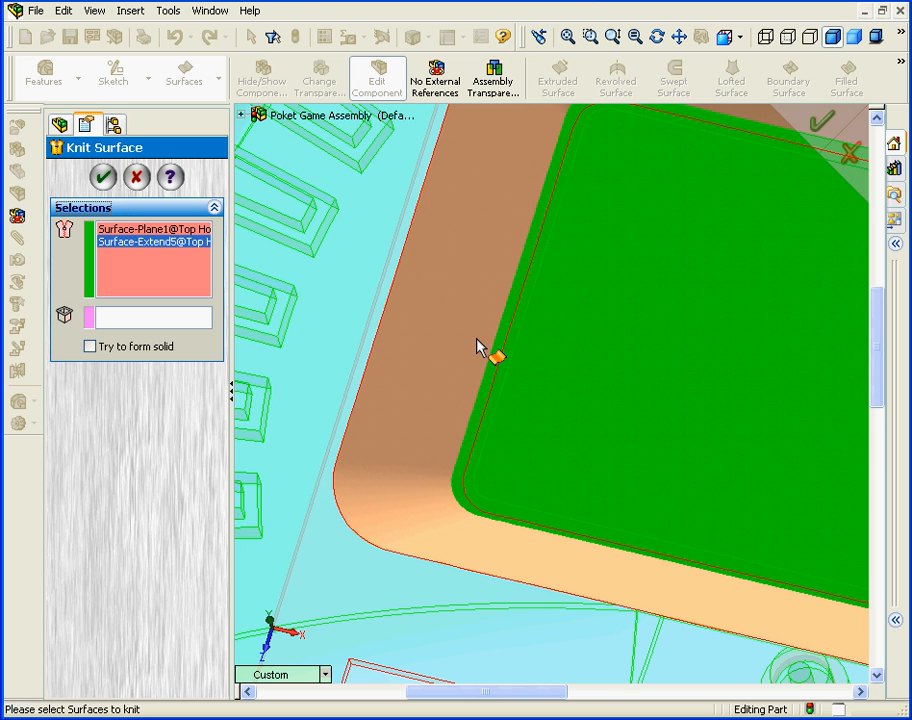
pyautogui.click(104, 178)
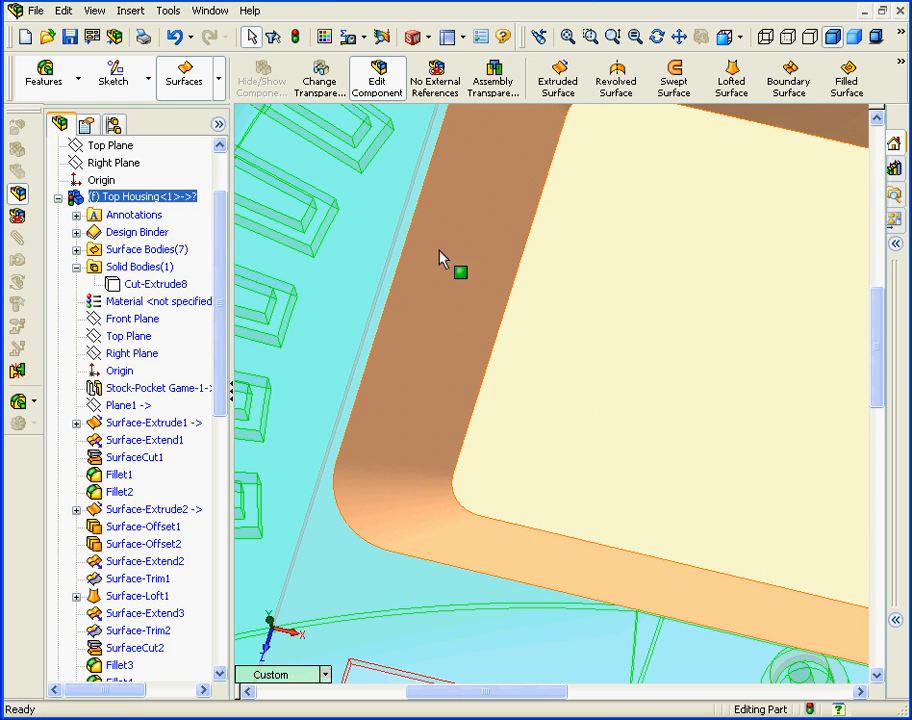
# - Mutually trim the knitted surface and the sloped offset surface, keeping the sloped wall piece and the knitted piece inside the screen opening
pyautogui.click(901, 66)
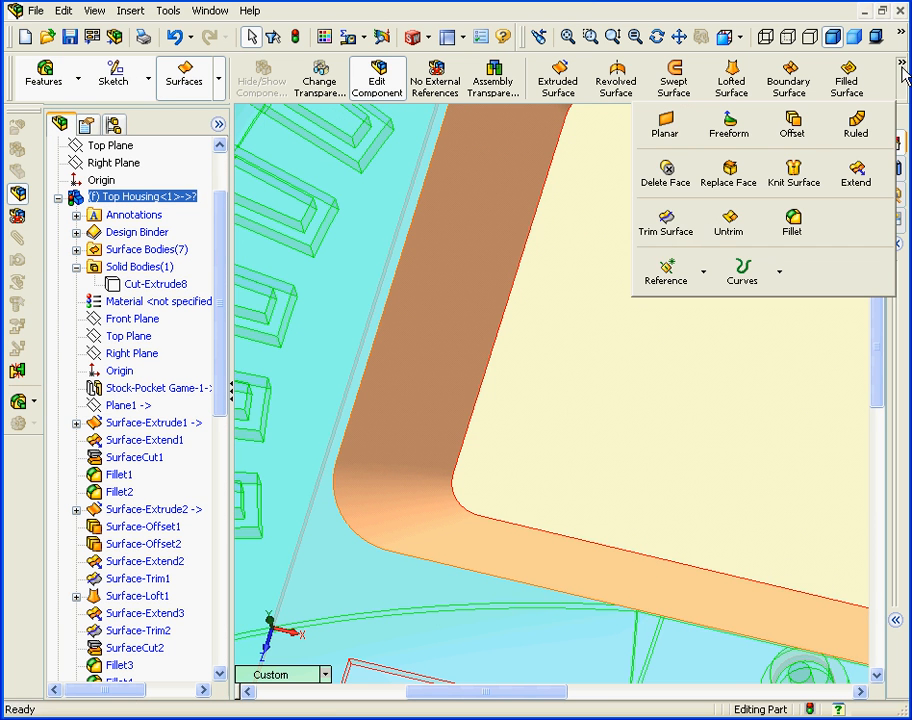
pyautogui.click(666, 222)
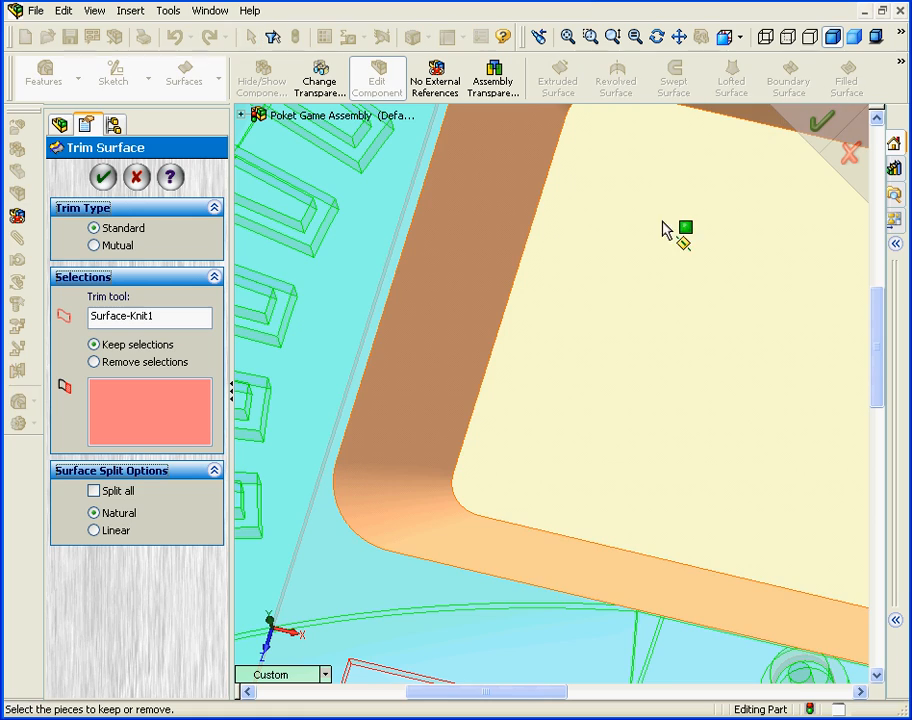
pyautogui.click(95, 246)
pyautogui.scroll(-4, 546, 413)
pyautogui.moveTo(546, 417); pyautogui.dragTo(586, 440, button='middle')
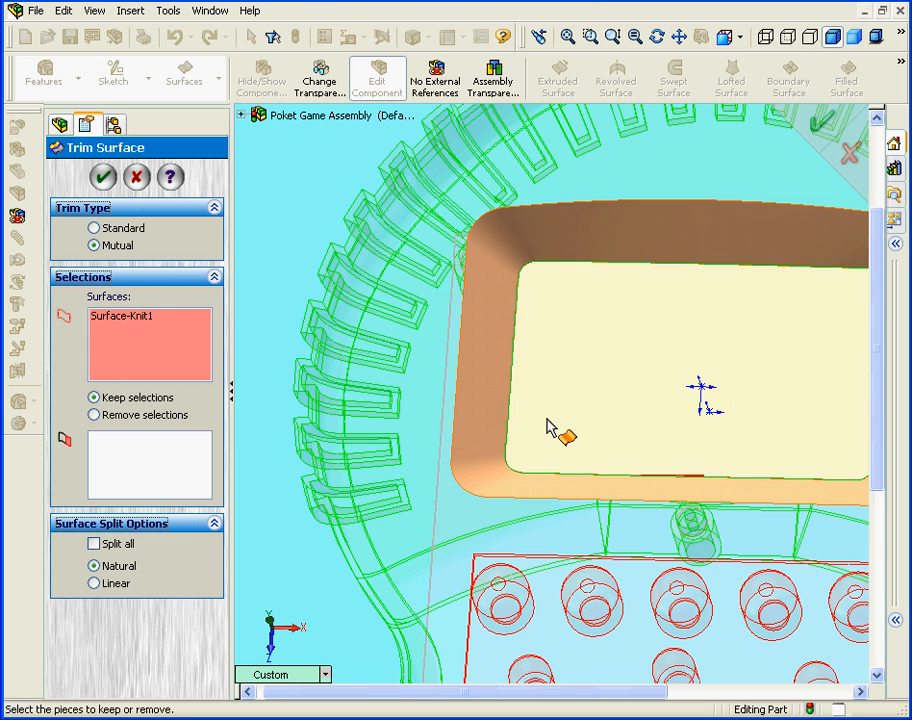
pyautogui.click(488, 424)
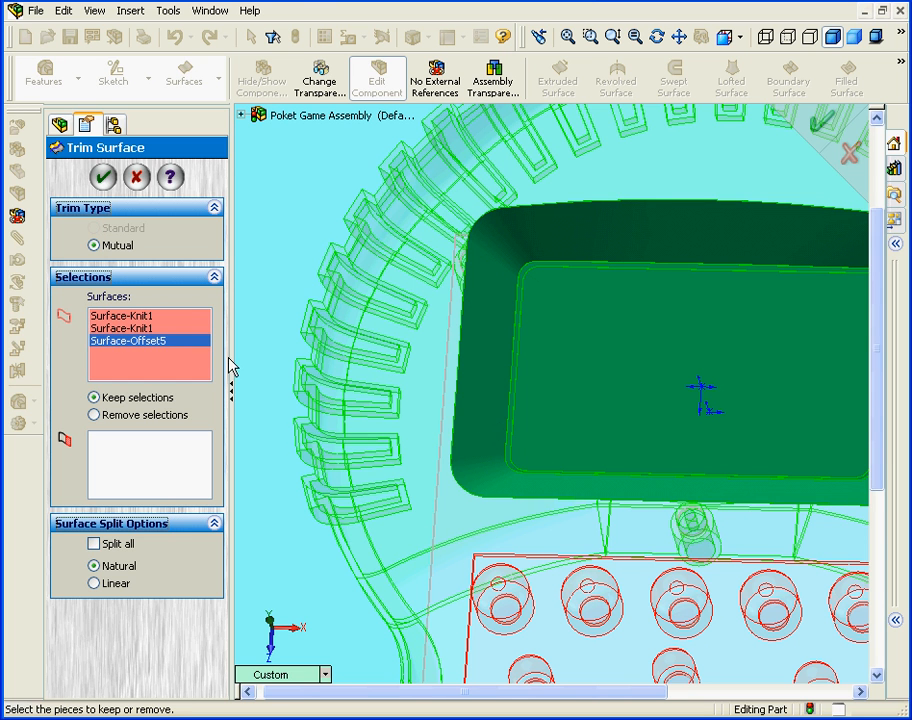
pyautogui.click(158, 460)
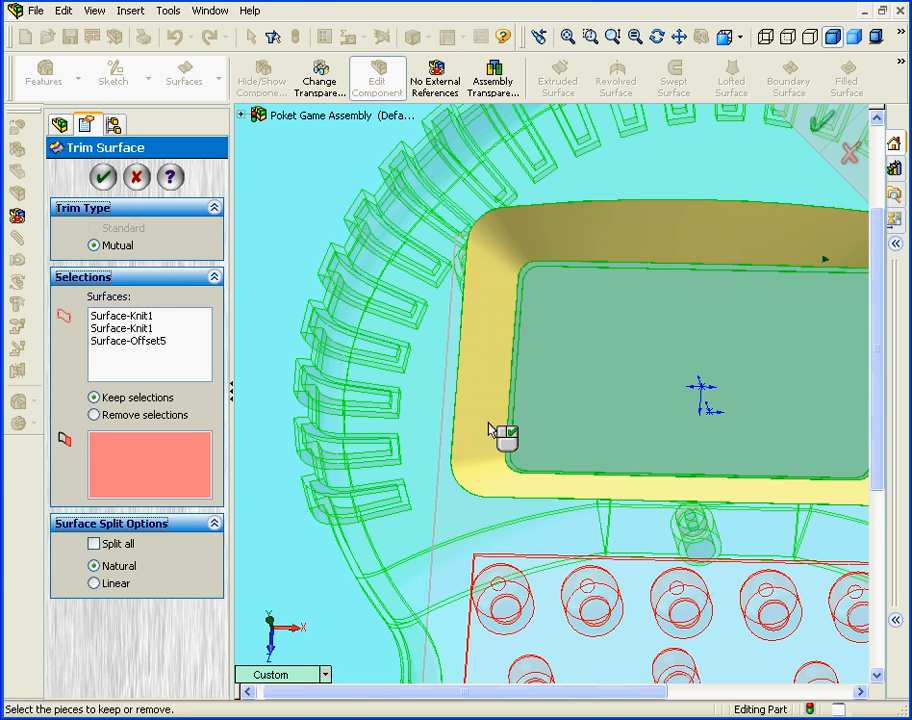
pyautogui.click(494, 432)
pyautogui.click(536, 424)
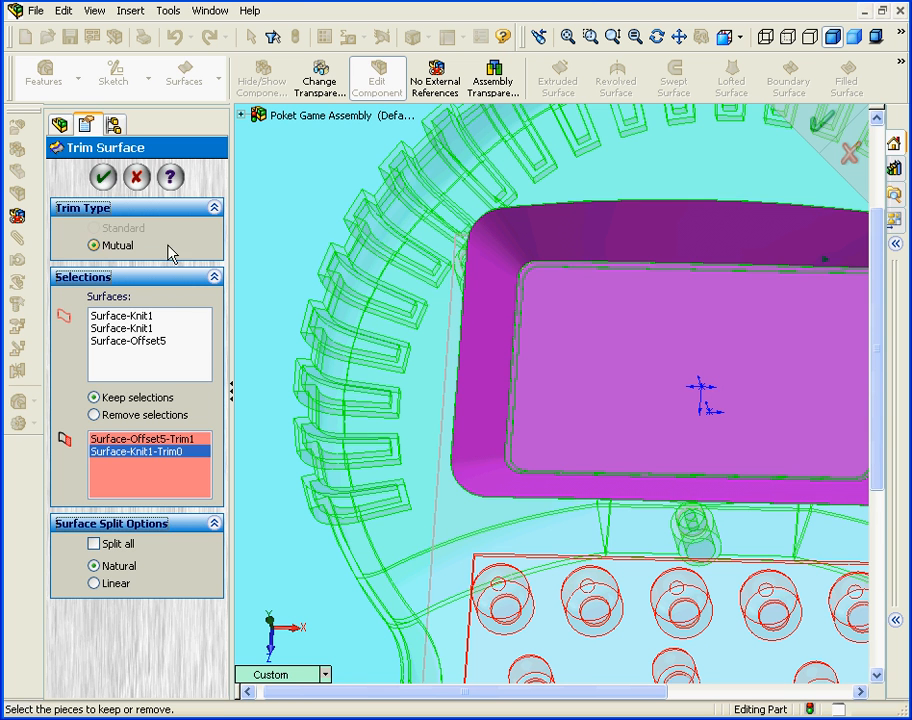
pyautogui.click(105, 178)
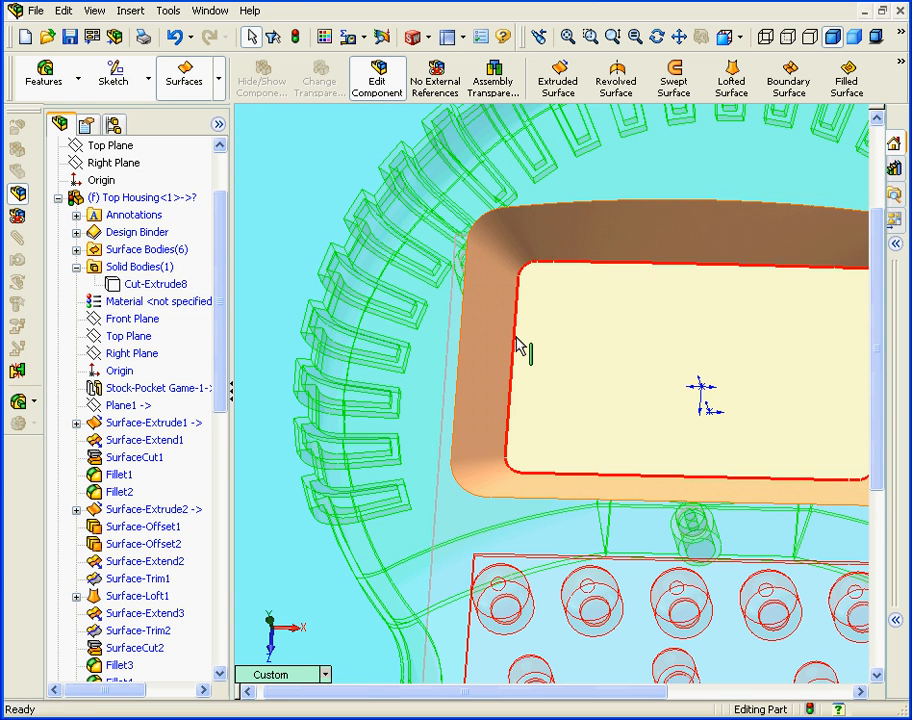
# - Create a reference plane offset 12 mm from the Top Housing's Top Plane
pyautogui.press('f')
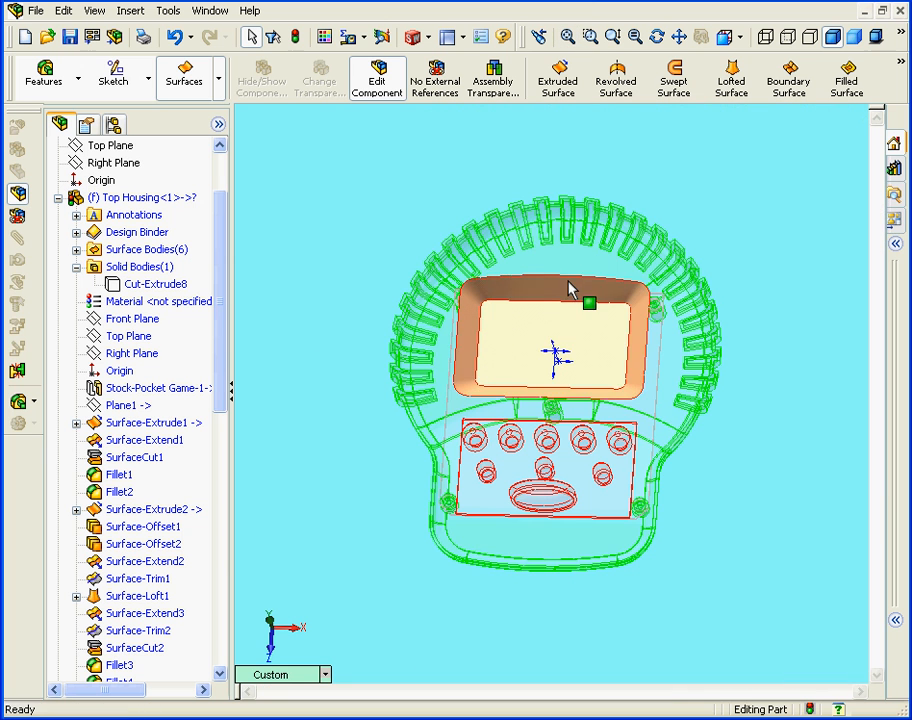
pyautogui.click(130, 10)
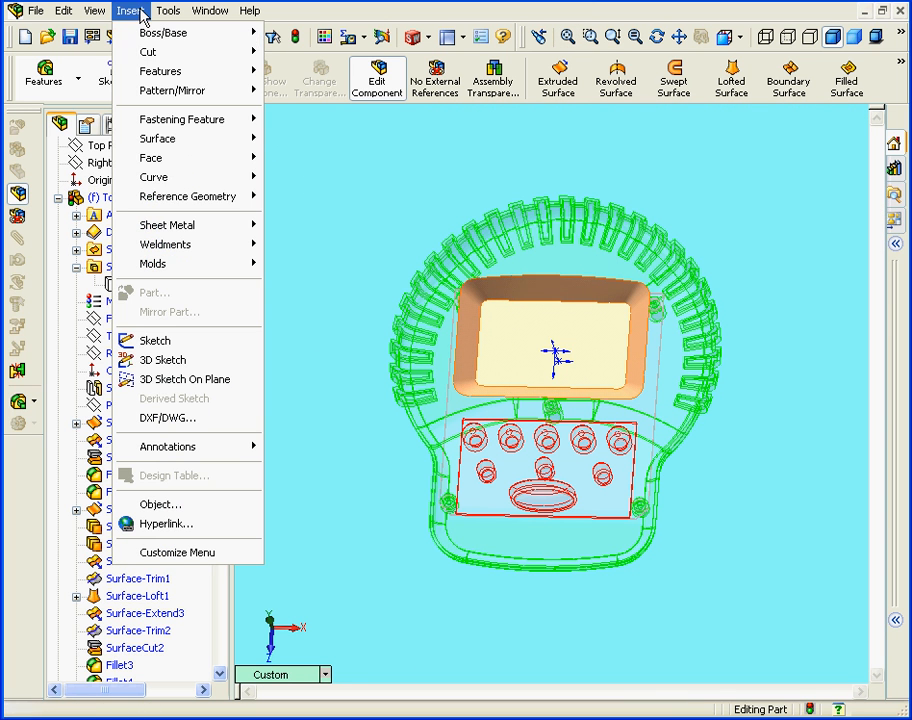
pyautogui.moveTo(220, 197)
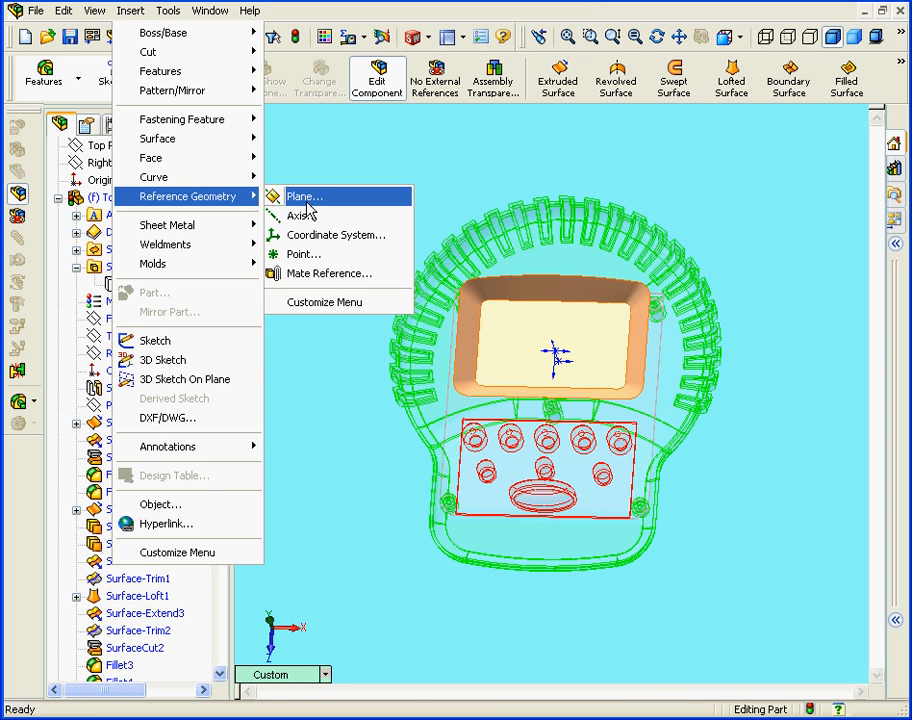
pyautogui.click(300, 196)
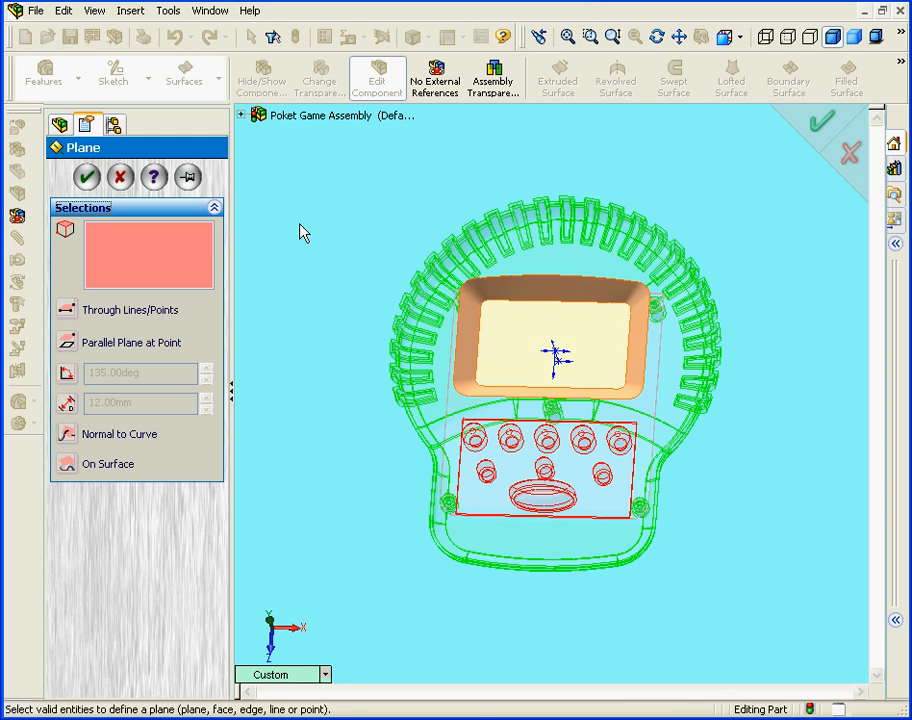
pyautogui.click(240, 115)
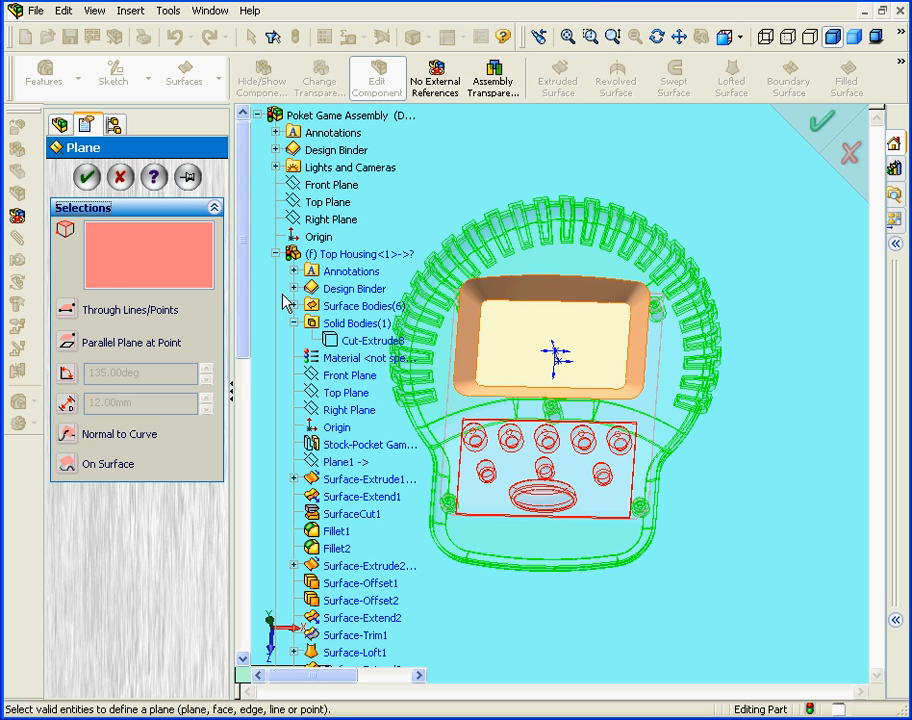
pyautogui.click(346, 393)
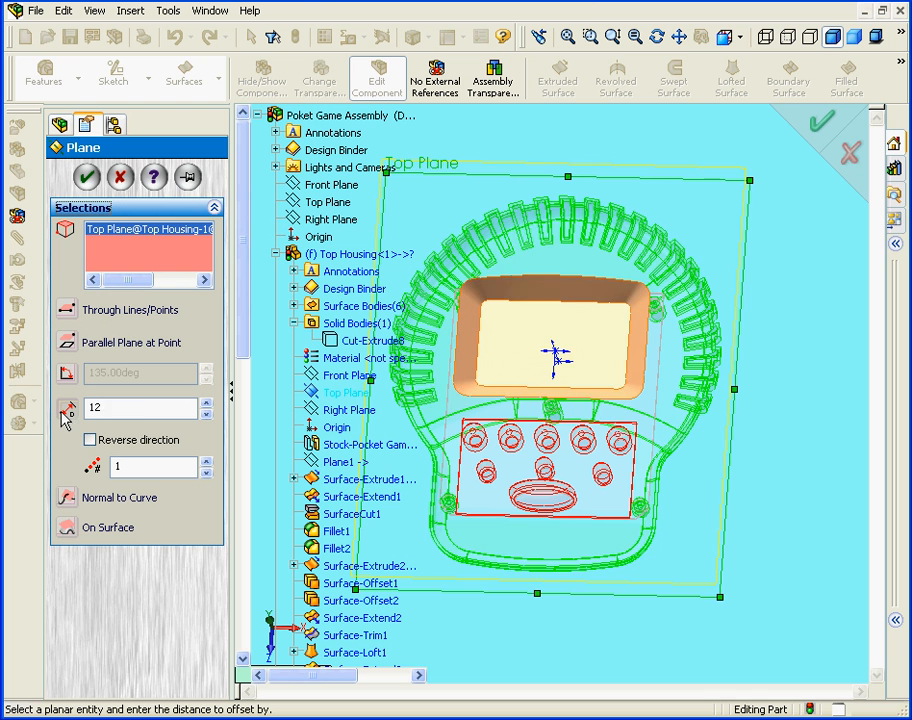
pyautogui.moveTo(597, 541); pyautogui.dragTo(587, 493, button='middle')
pyautogui.click(258, 115)
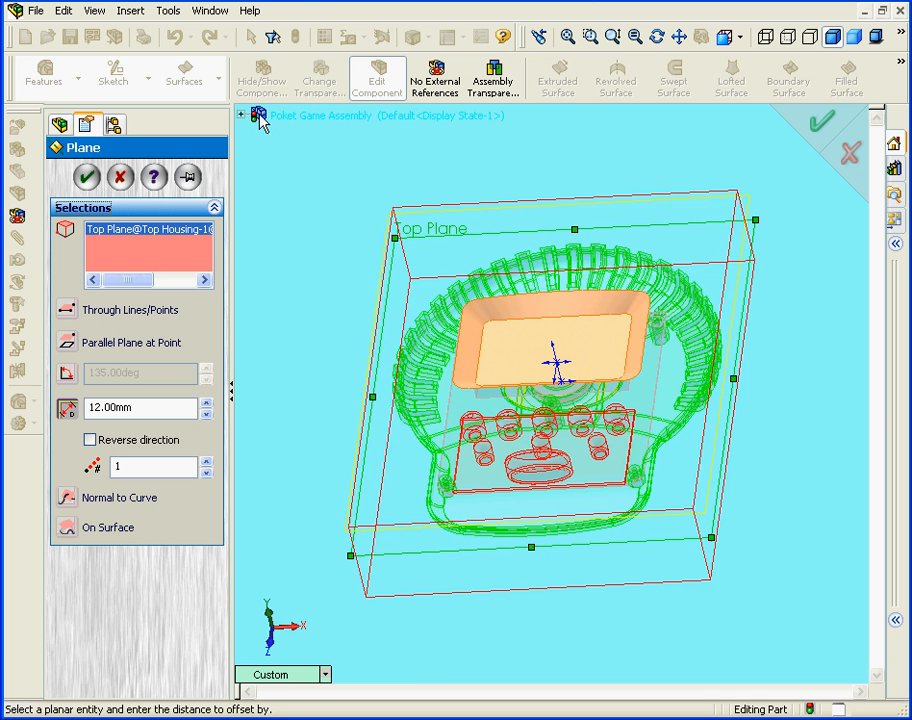
pyautogui.click(87, 177)
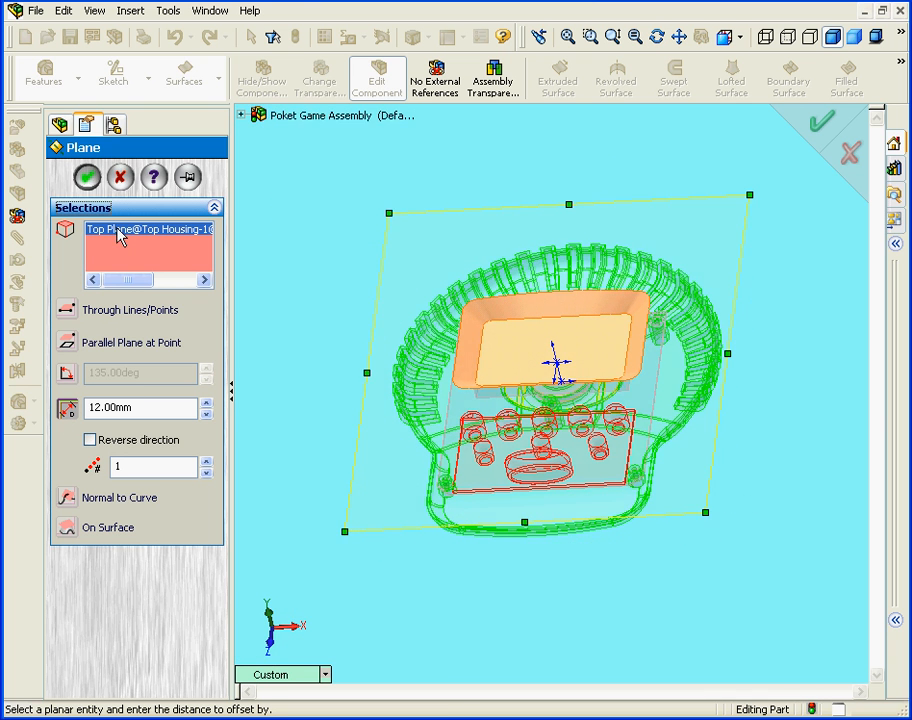
# - Start a sketch on the new offset plane and show it from the Top view
pyautogui.moveTo(224, 391); pyautogui.dragTo(222, 640)
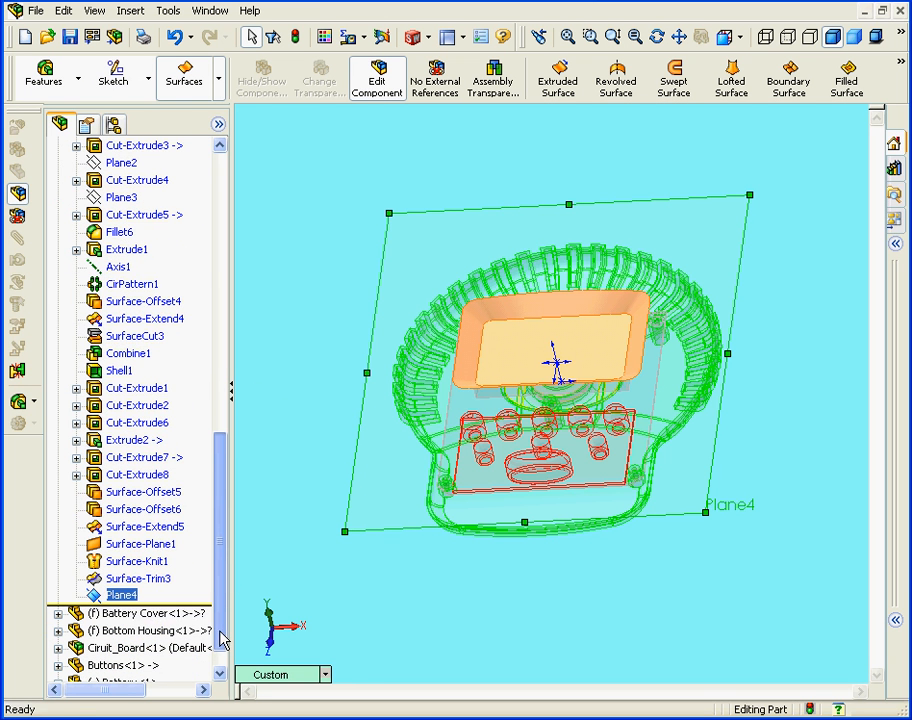
pyautogui.rightClick(118, 595)
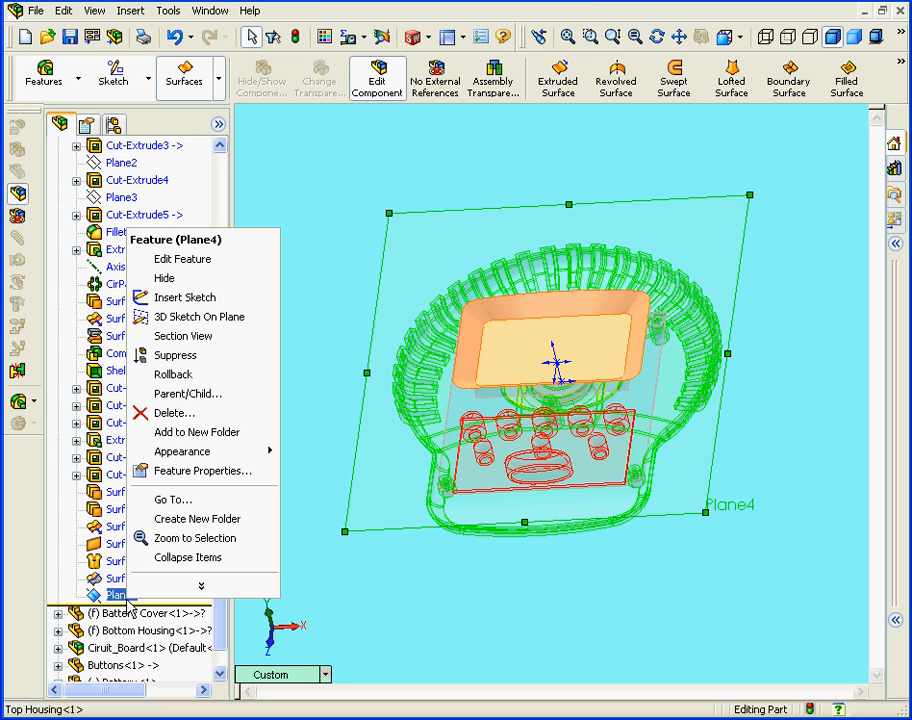
pyautogui.click(226, 298)
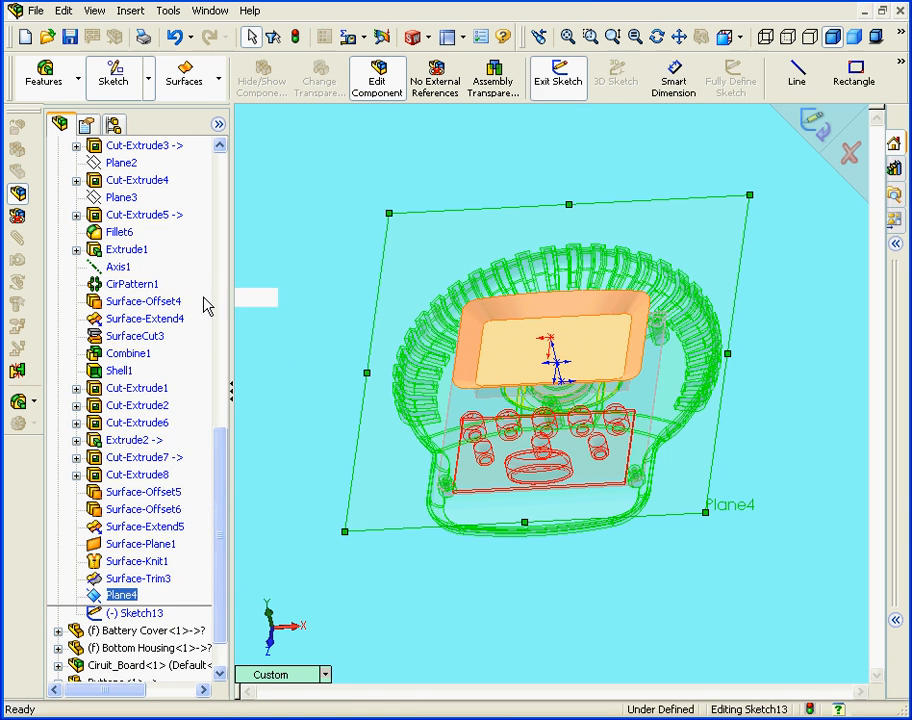
pyautogui.click(741, 38)
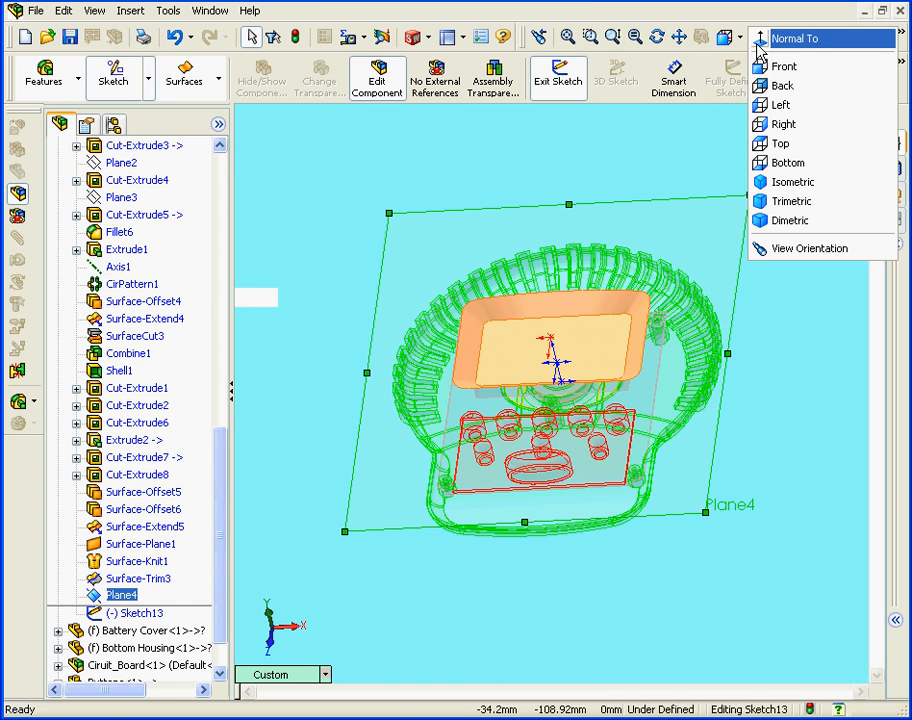
pyautogui.click(793, 150)
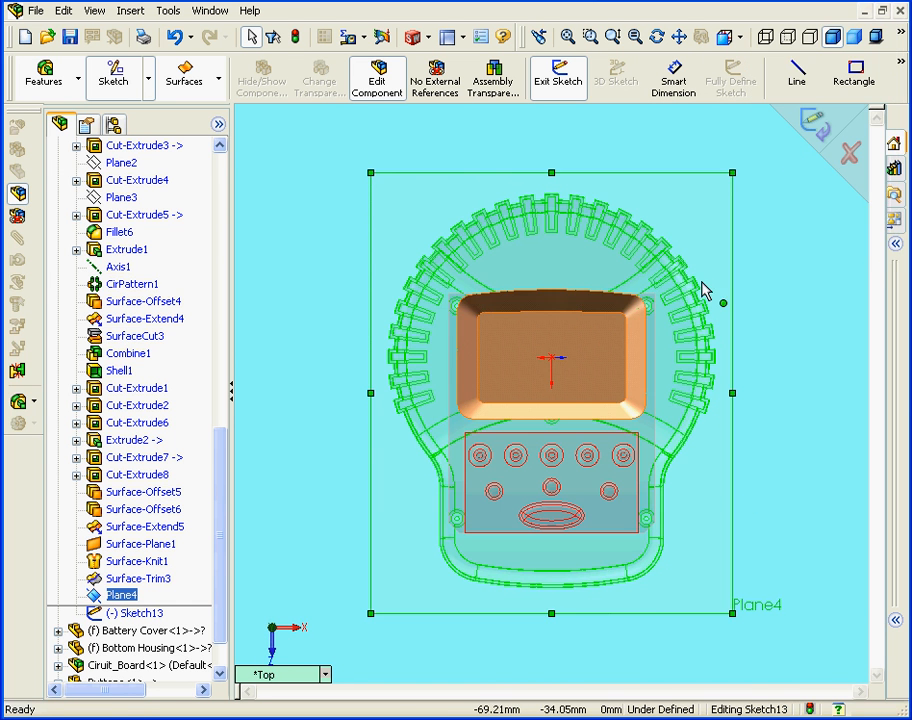
# - Sketch a rectangle about 59 mm wide and 18 mm high around the origin, with its sides over the sloped walls of the screen recess
pyautogui.scroll(-3, 611, 346)
pyautogui.scroll(-2, 562, 373)
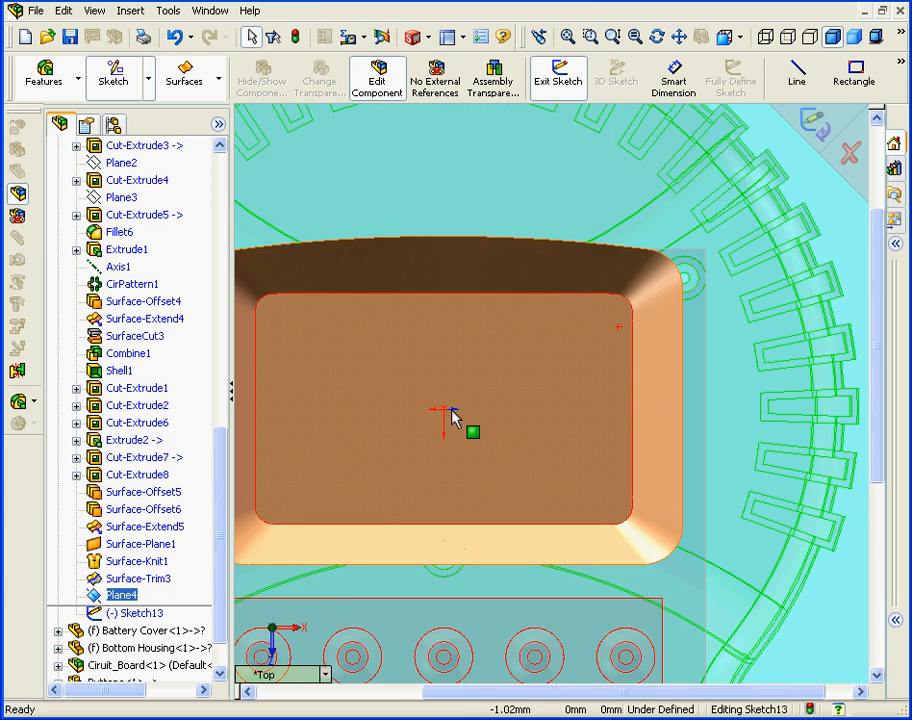
pyautogui.scroll(3, 460, 415)
pyautogui.scroll(-2, 470, 410)
pyautogui.scroll(-2, 476, 404)
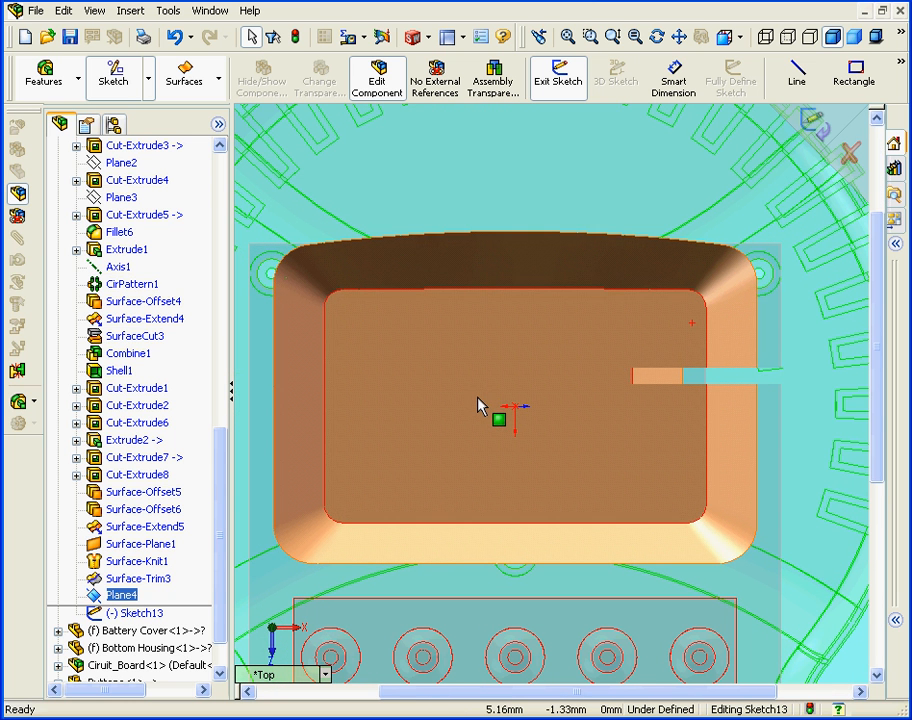
pyautogui.scroll(-1, 480, 403)
pyautogui.click(868, 78)
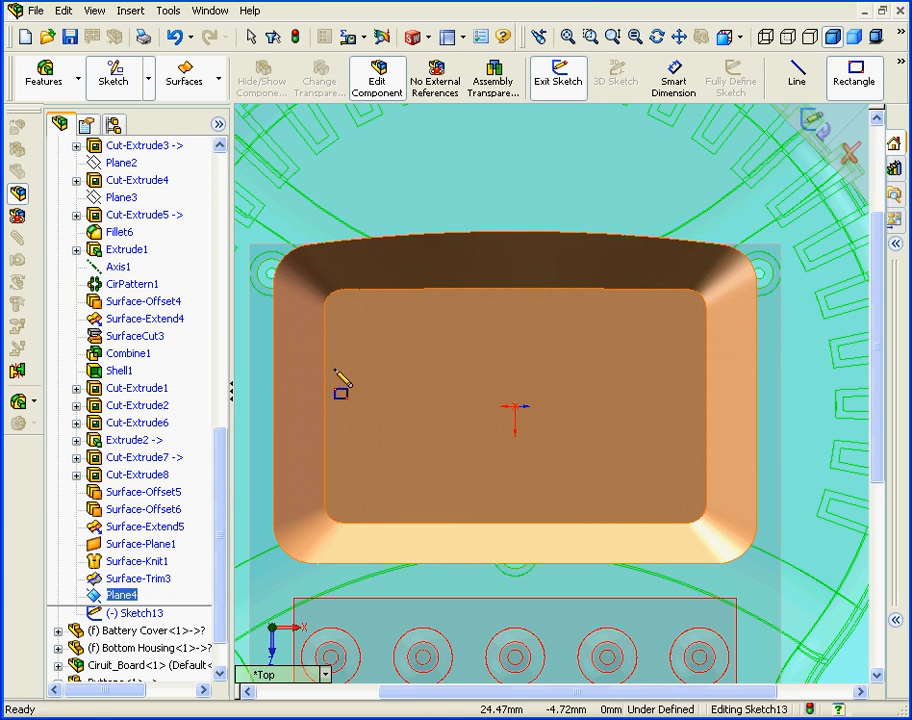
pyautogui.click(300, 341)
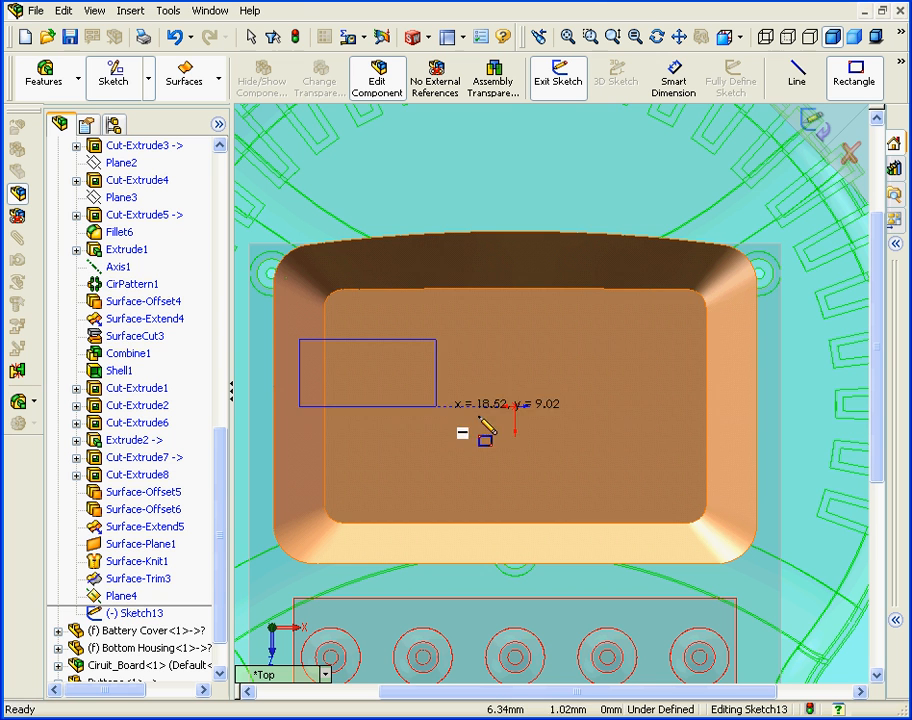
pyautogui.click(735, 472)
pyautogui.rightClick(737, 477)
pyautogui.click(752, 484)
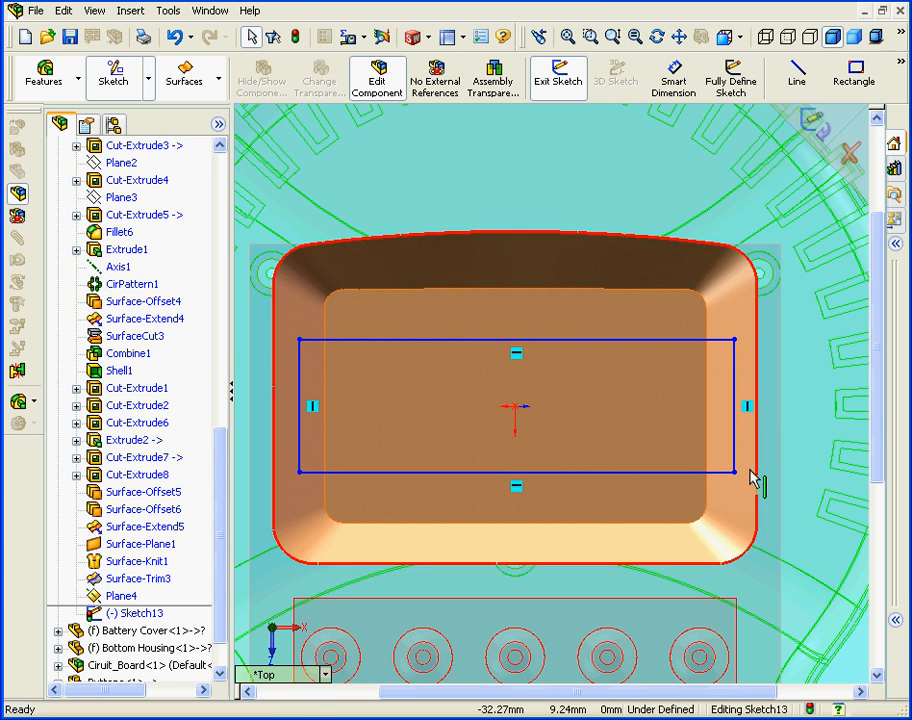
# - Place sketch points at the midpoints of the rectangle's upper, left and right sides
pyautogui.click(902, 65)
pyautogui.click(667, 224)
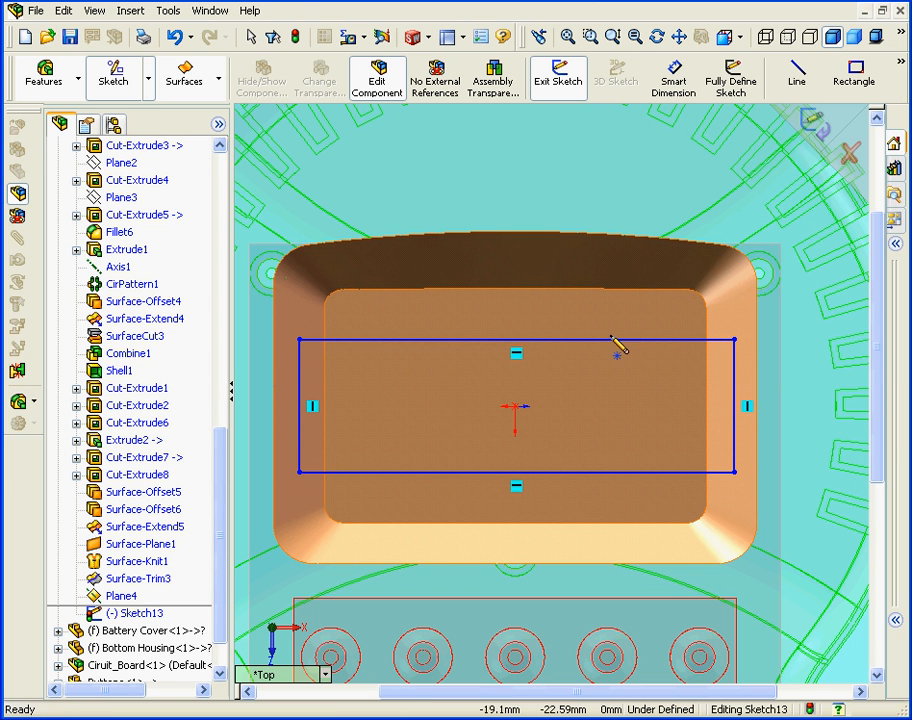
pyautogui.click(517, 342)
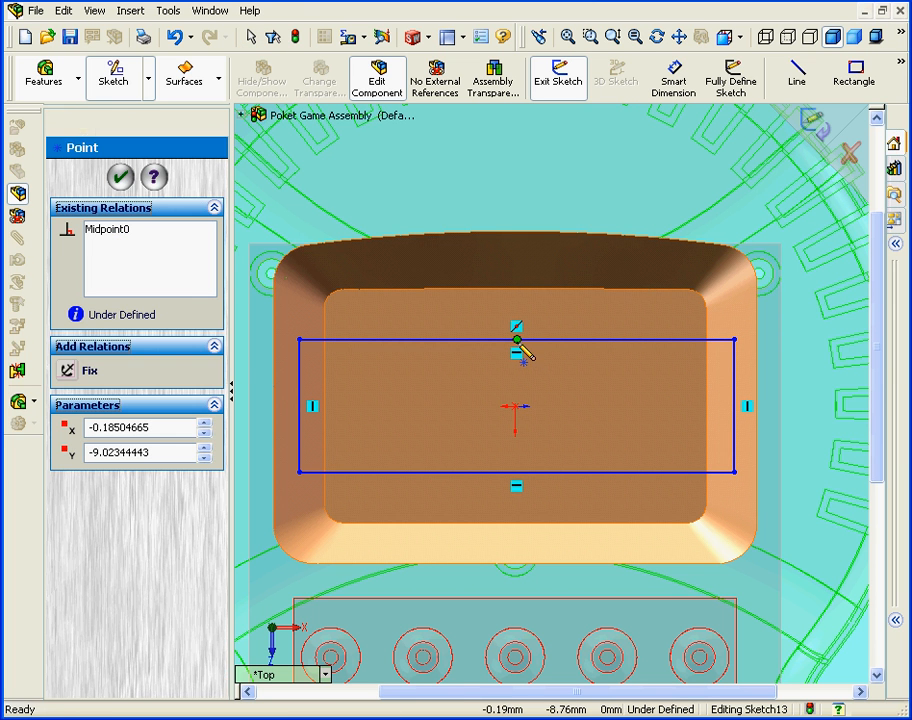
pyautogui.click(299, 406)
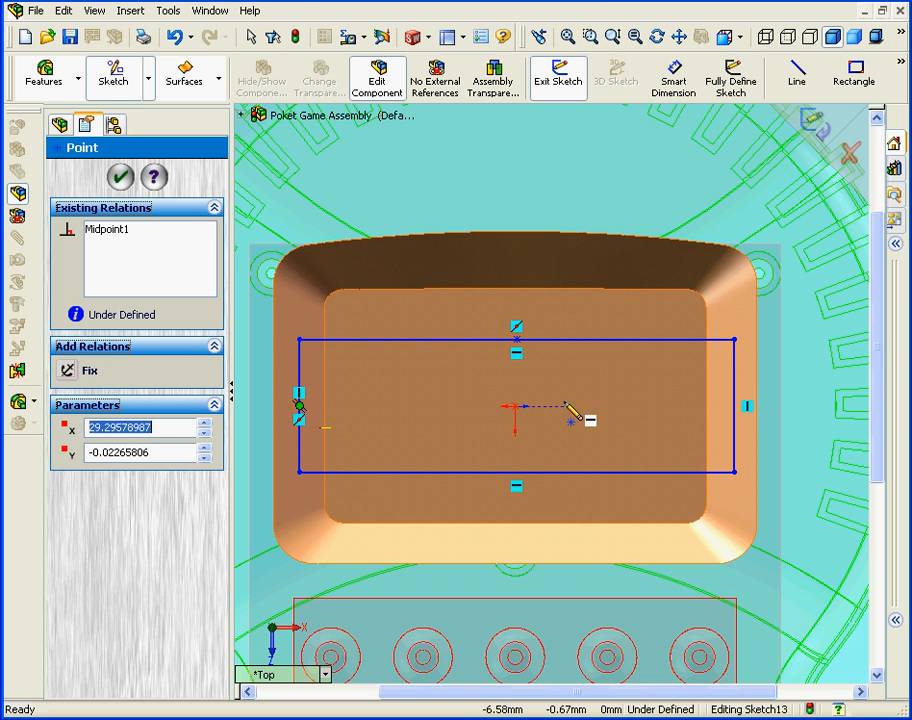
pyautogui.click(735, 406)
pyautogui.rightClick(712, 406)
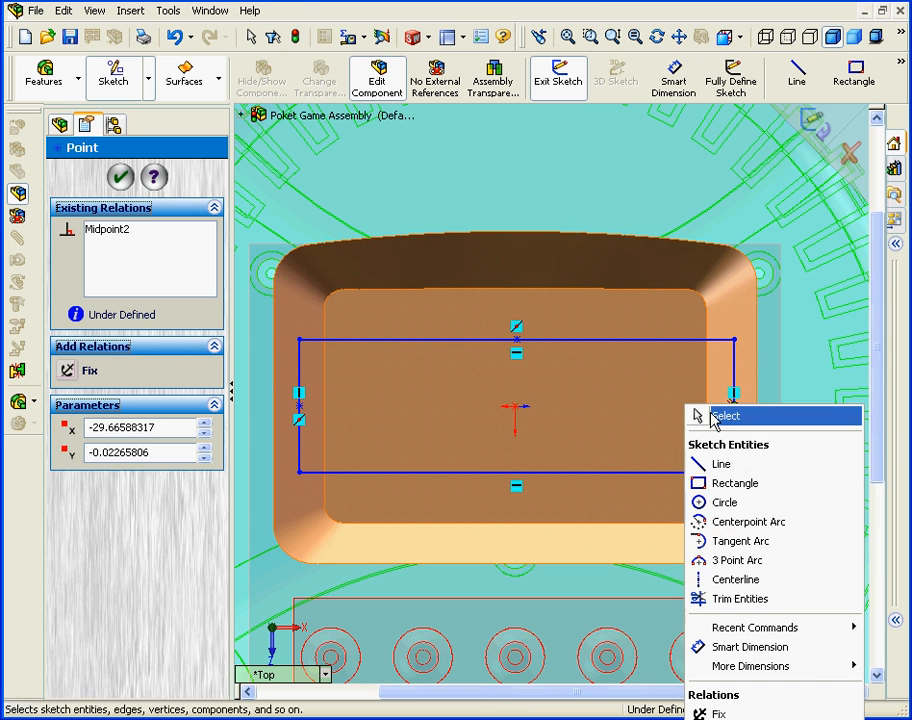
pyautogui.click(718, 416)
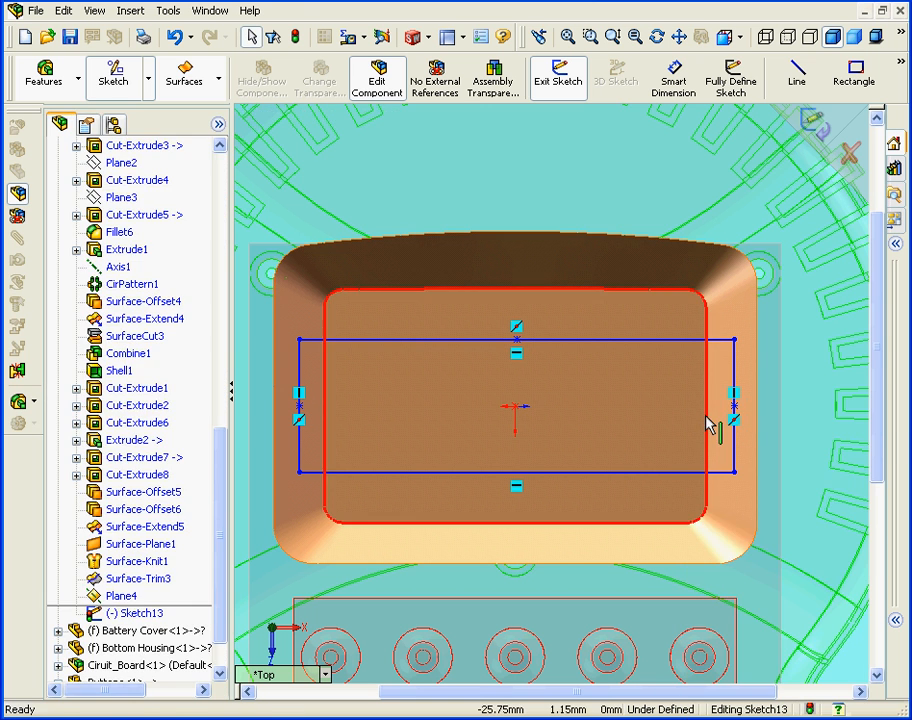
# - Add a Vertical relation between the midpoint of the rectangle's upper side and the origin
pyautogui.click(517, 341)
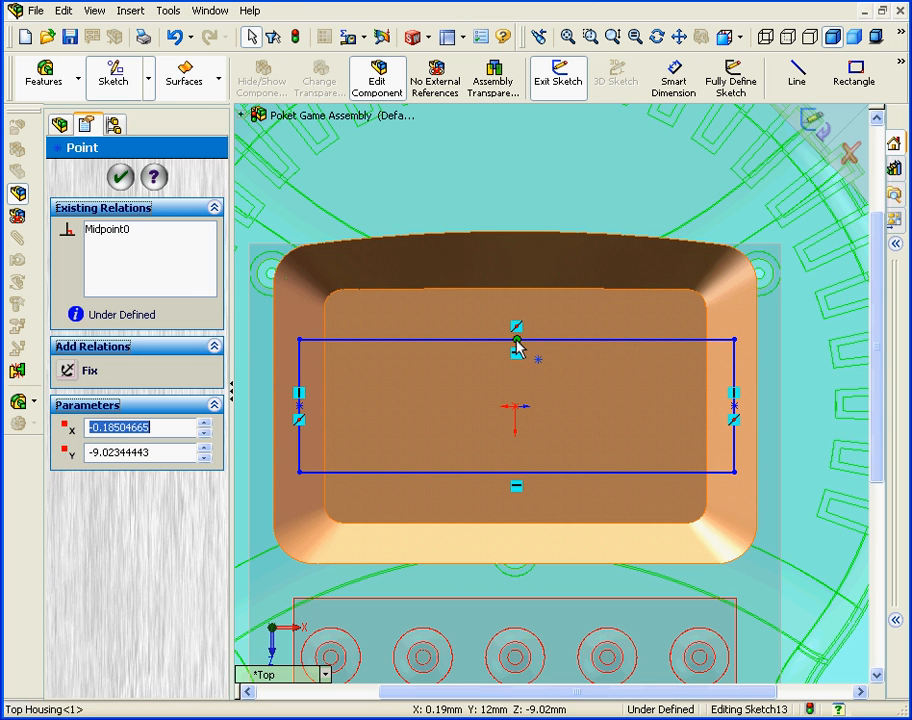
pyautogui.keyDown('ctrl'); pyautogui.click(517, 408); pyautogui.keyUp('ctrl')
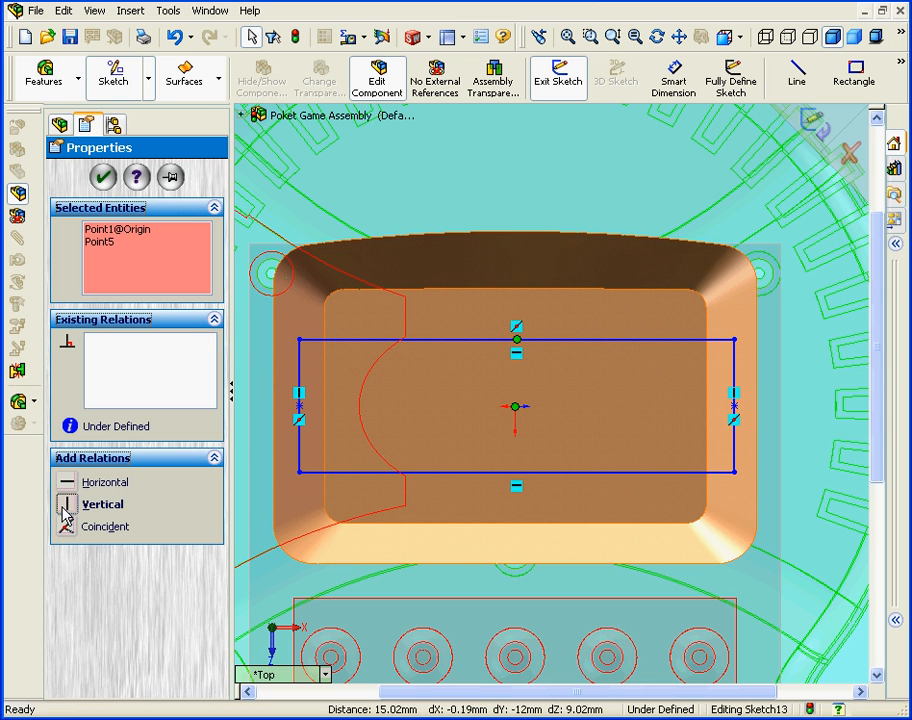
pyautogui.click(63, 513)
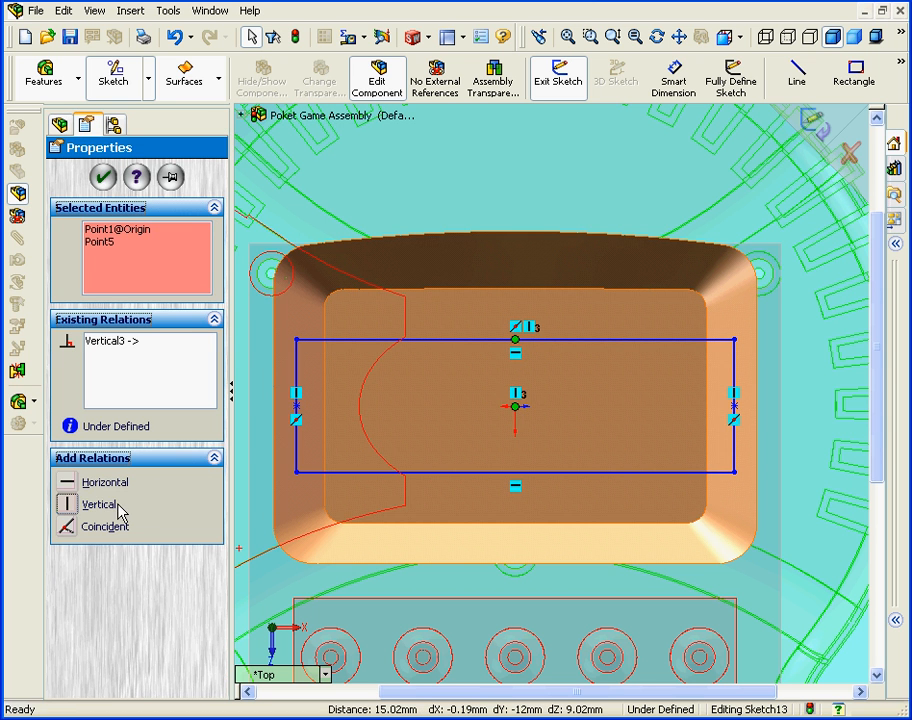
pyautogui.click(106, 182)
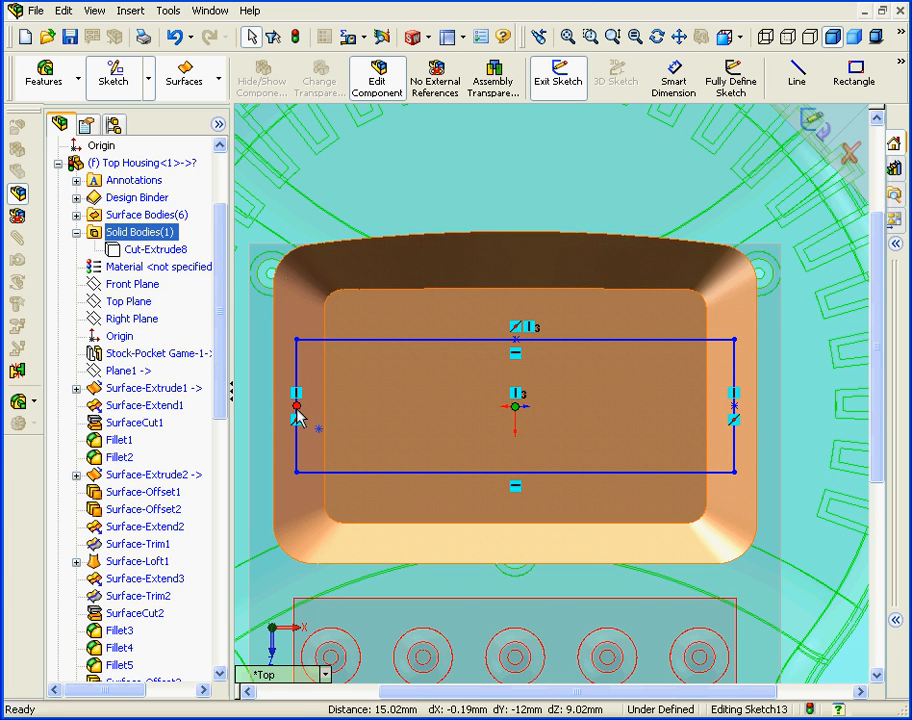
# - Add a Horizontal relation between the midpoint of the rectangle's left side and the origin
pyautogui.click(297, 407)
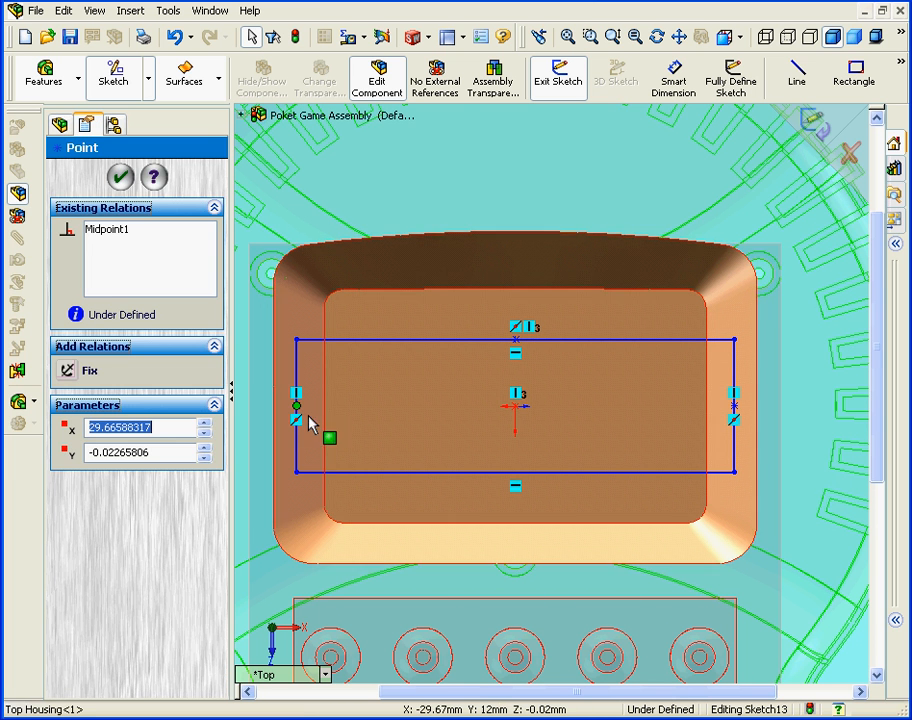
pyautogui.click(514, 408)
pyautogui.click(143, 478)
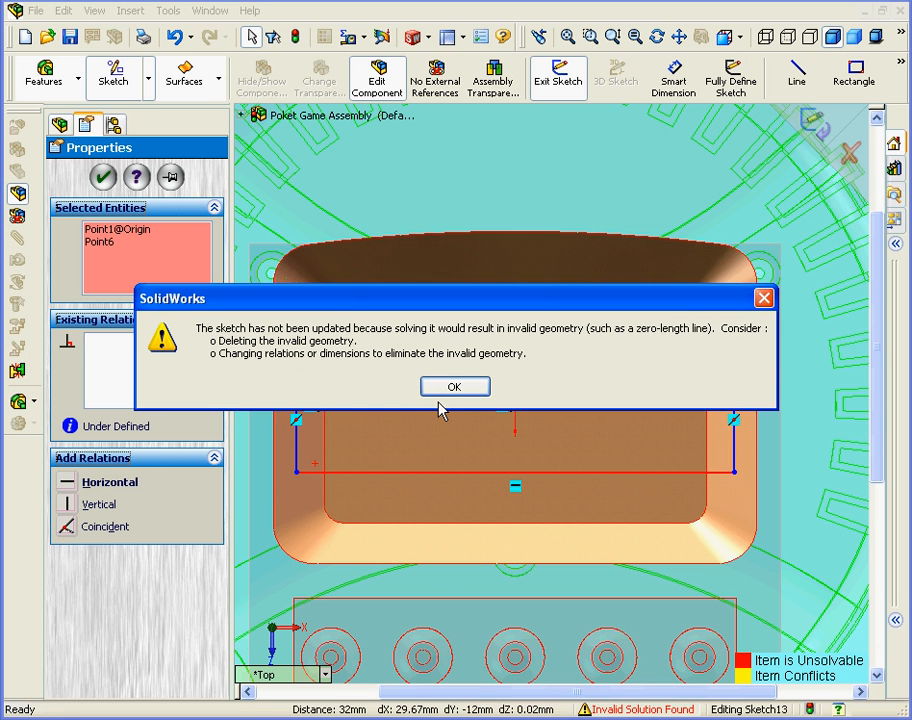
pyautogui.click(454, 389)
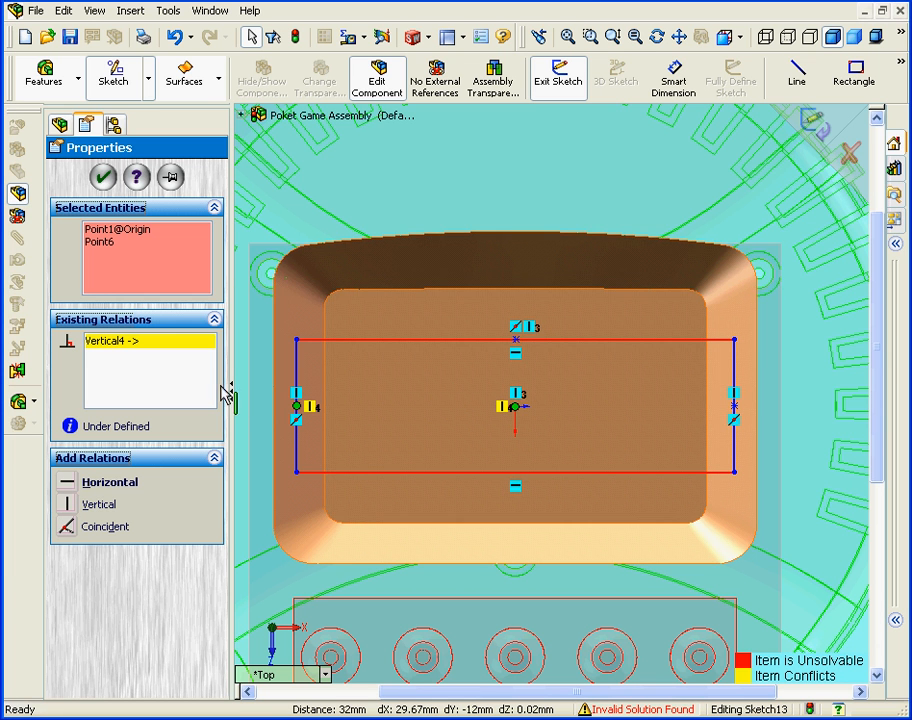
pyautogui.rightClick(128, 341)
pyautogui.click(159, 367)
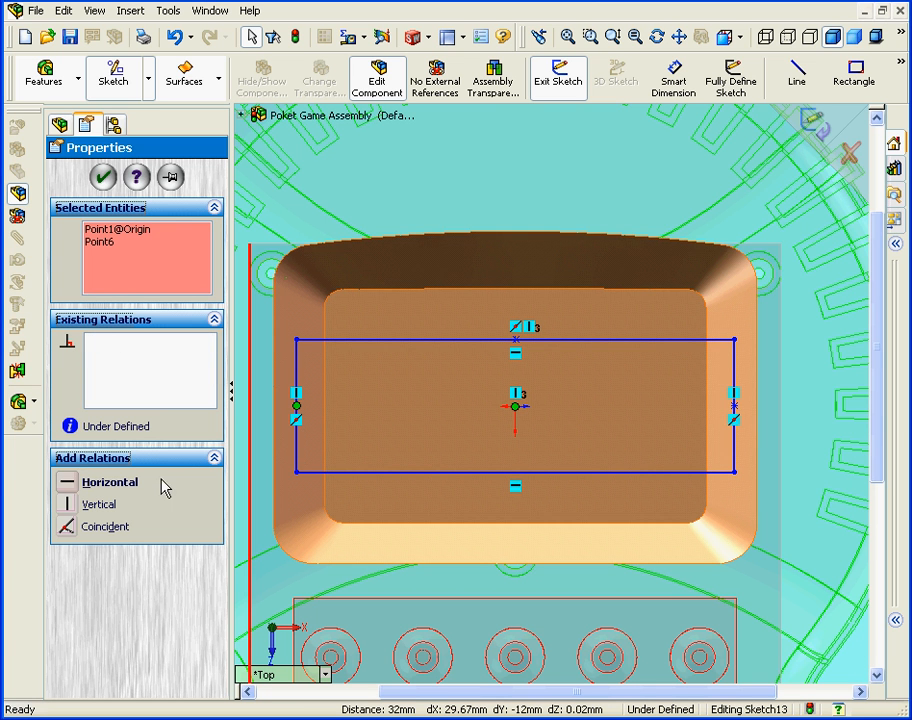
pyautogui.click(68, 484)
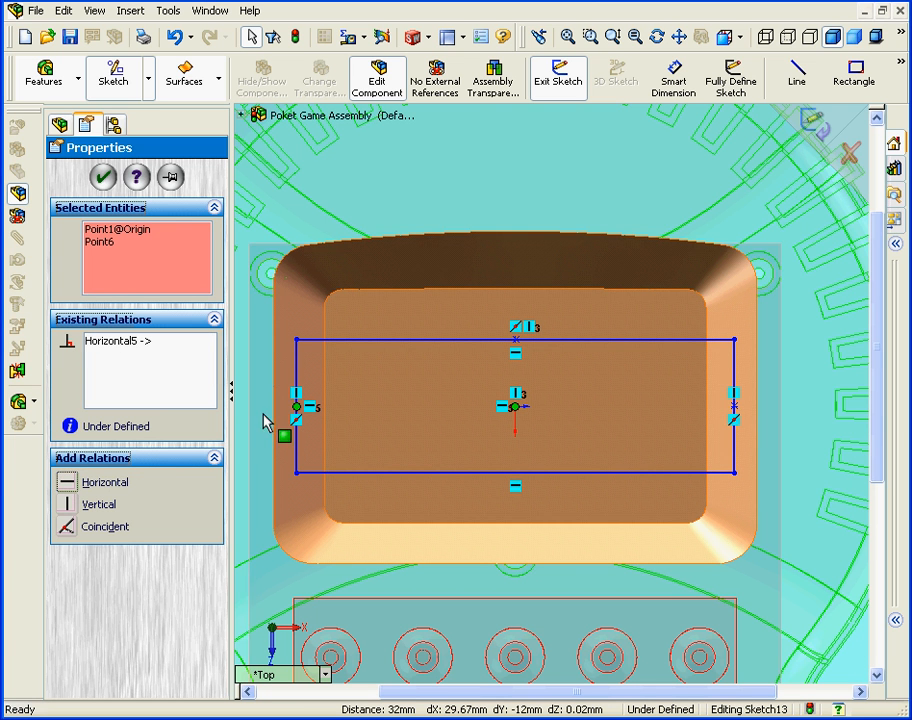
pyautogui.click(103, 178)
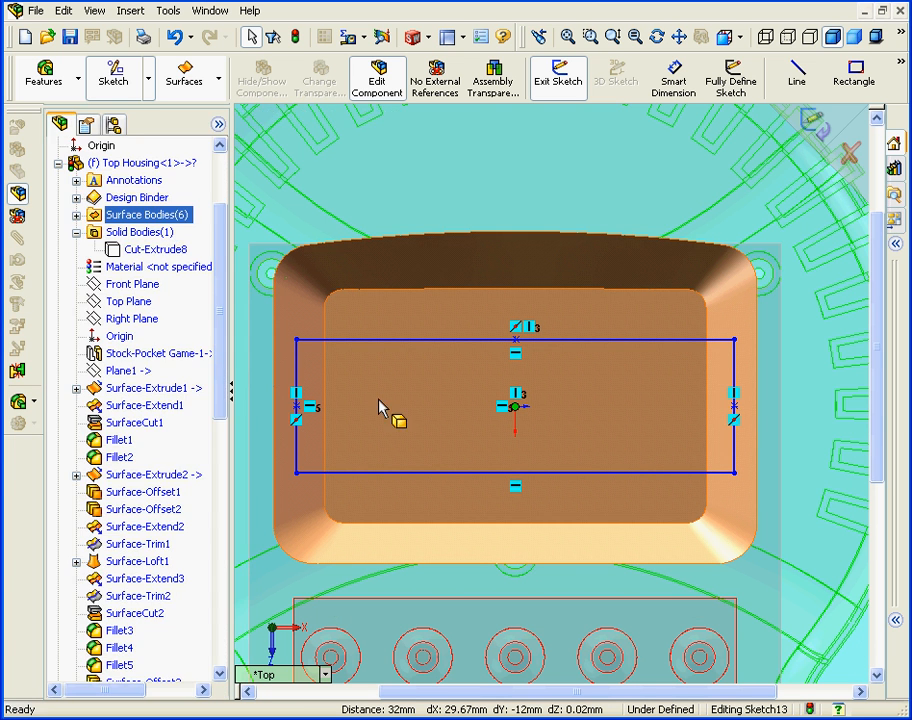
# - Draw a horizontal line joining the midpoints of the rectangle's left and right sides
pyautogui.click(797, 78)
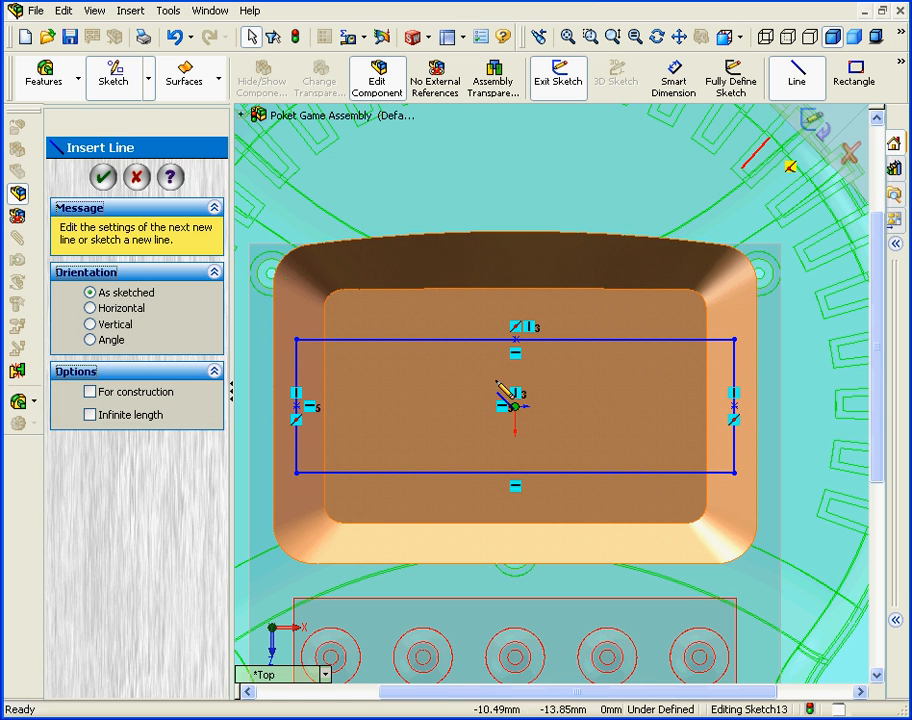
pyautogui.click(296, 406)
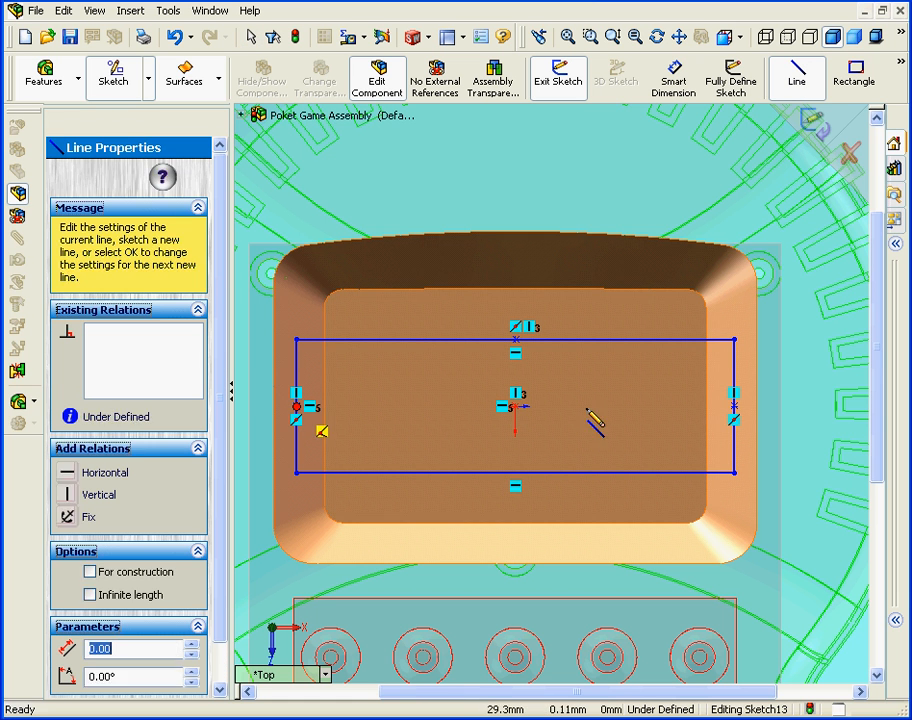
pyautogui.click(733, 406)
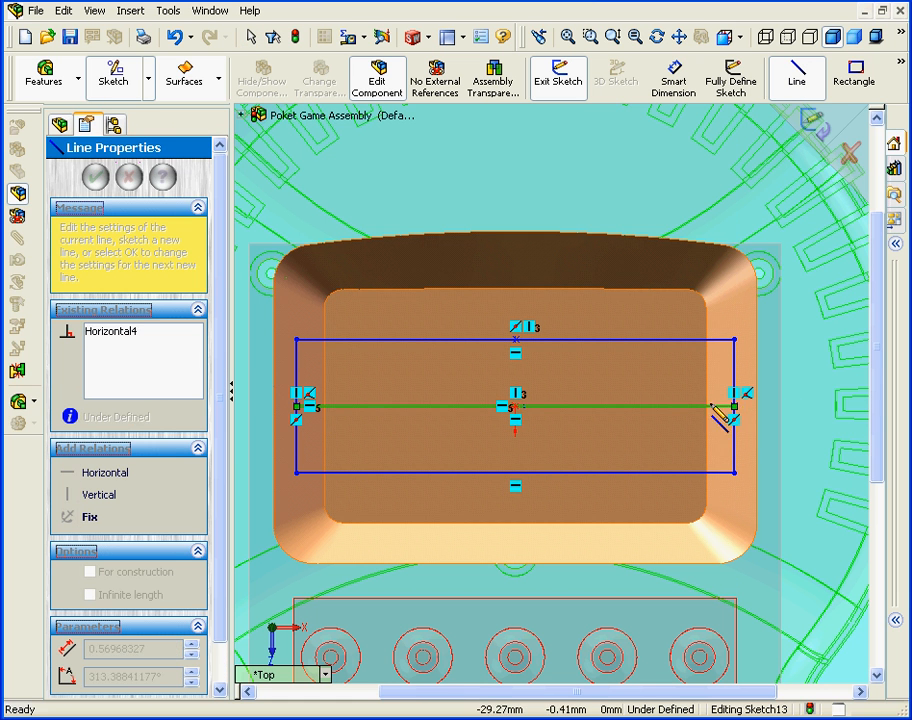
pyautogui.rightClick(640, 392)
pyautogui.click(672, 401)
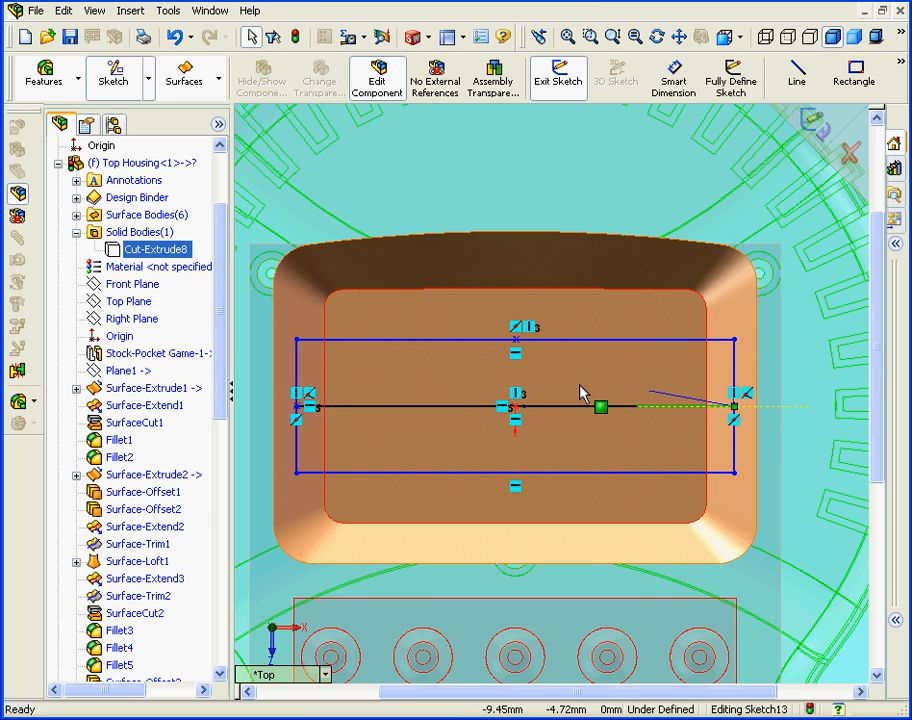
# - Dimension the rectangle's upper side and set its width to 60 mm
pyautogui.click(673, 80)
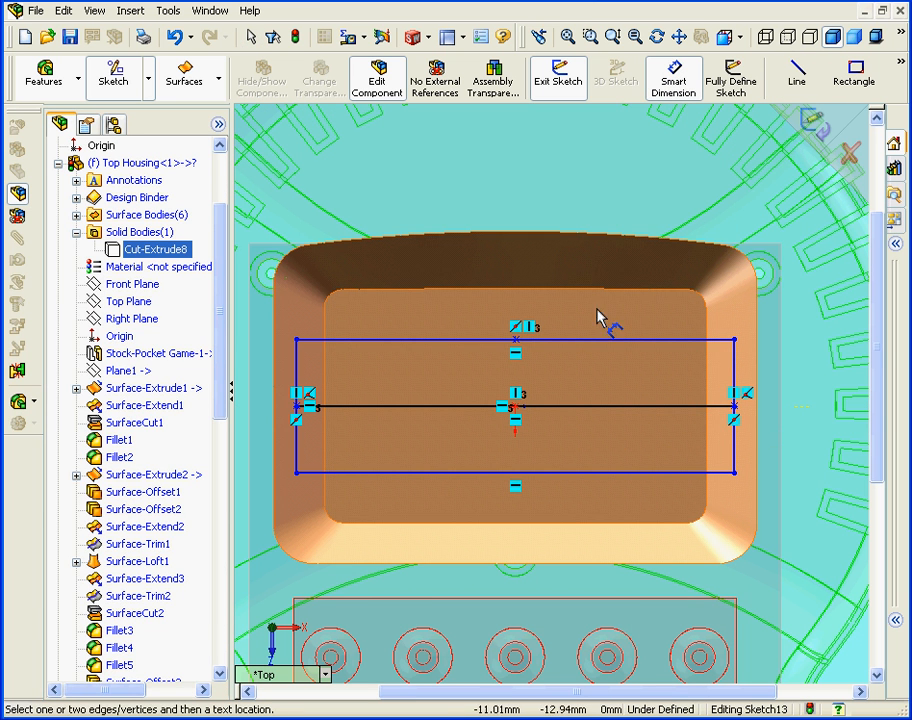
pyautogui.click(610, 341)
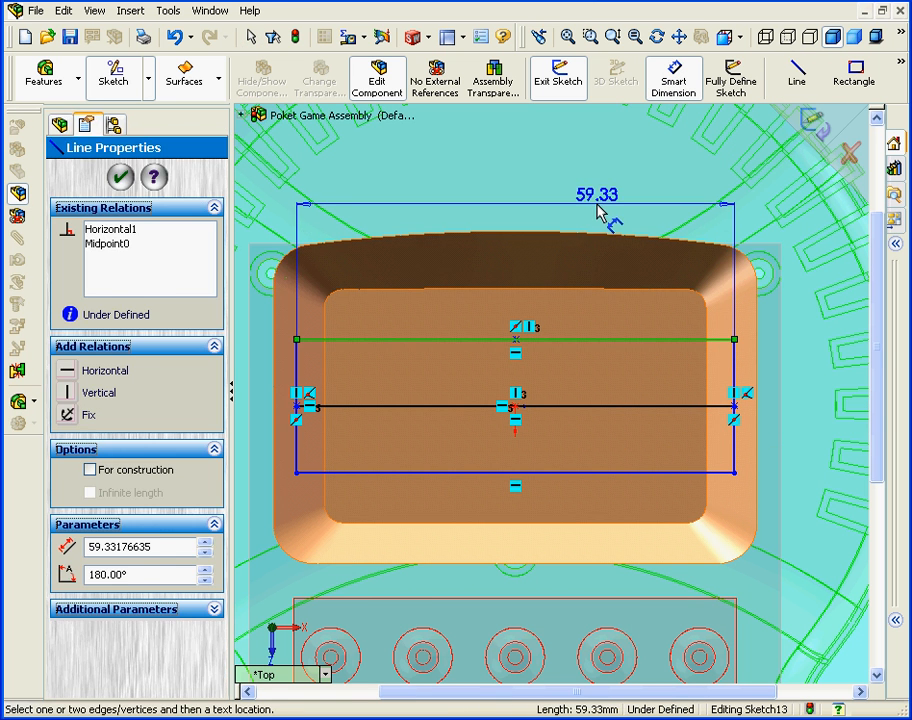
pyautogui.click(602, 209)
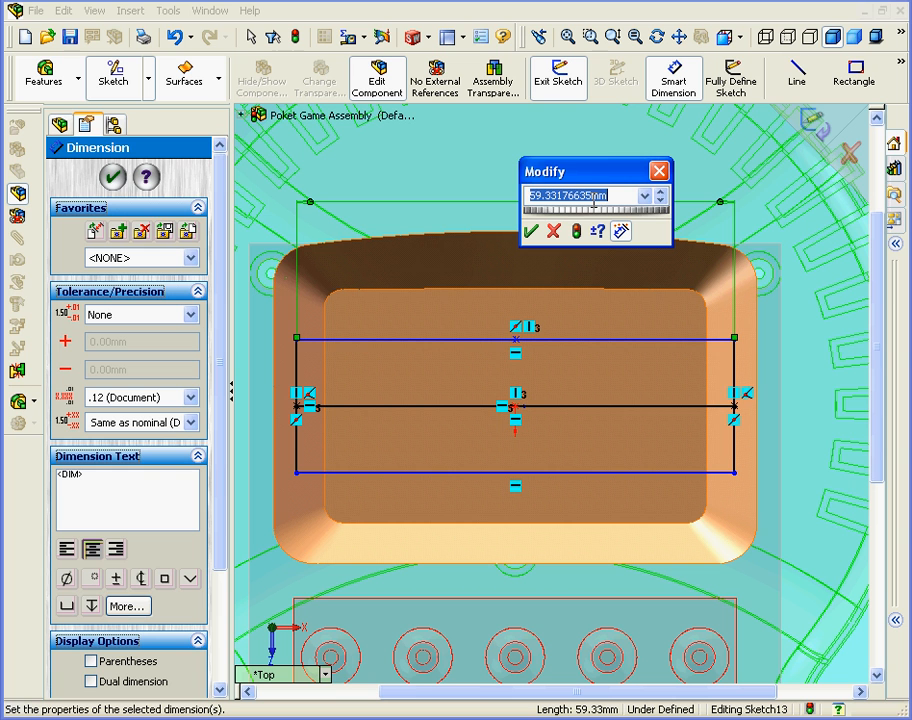
pyautogui.write('60')
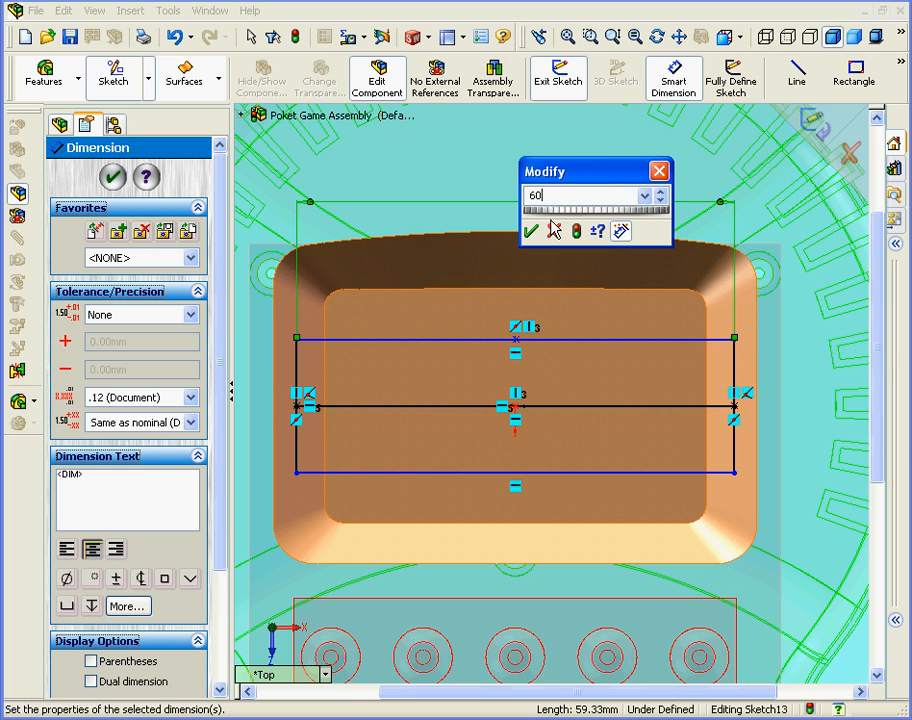
pyautogui.click(530, 232)
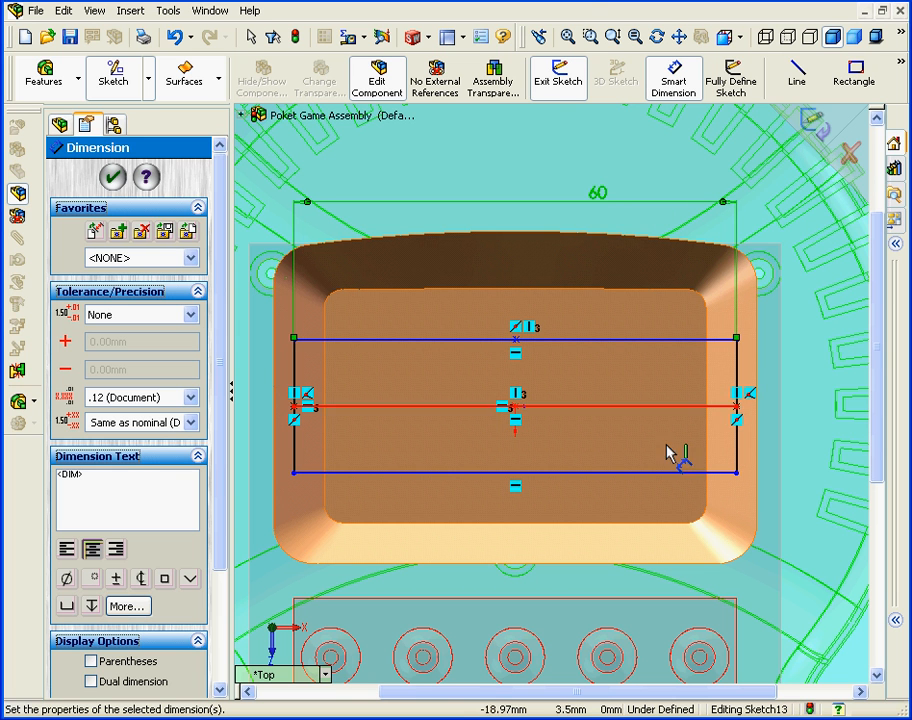
# - Dimension the rectangle's right side and set its height to 16 mm
pyautogui.click(737, 466)
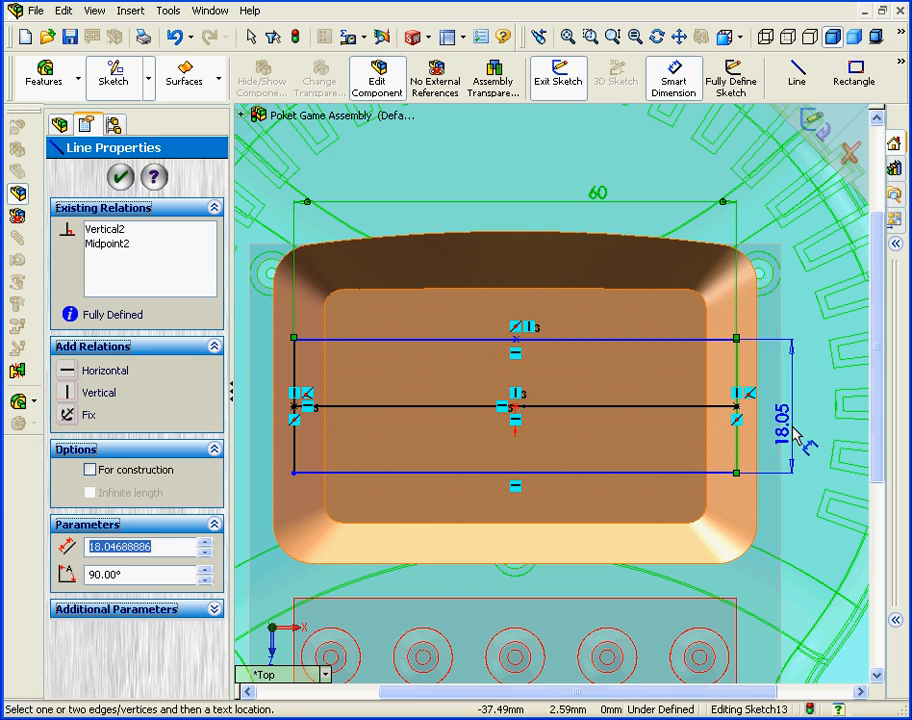
pyautogui.click(797, 440)
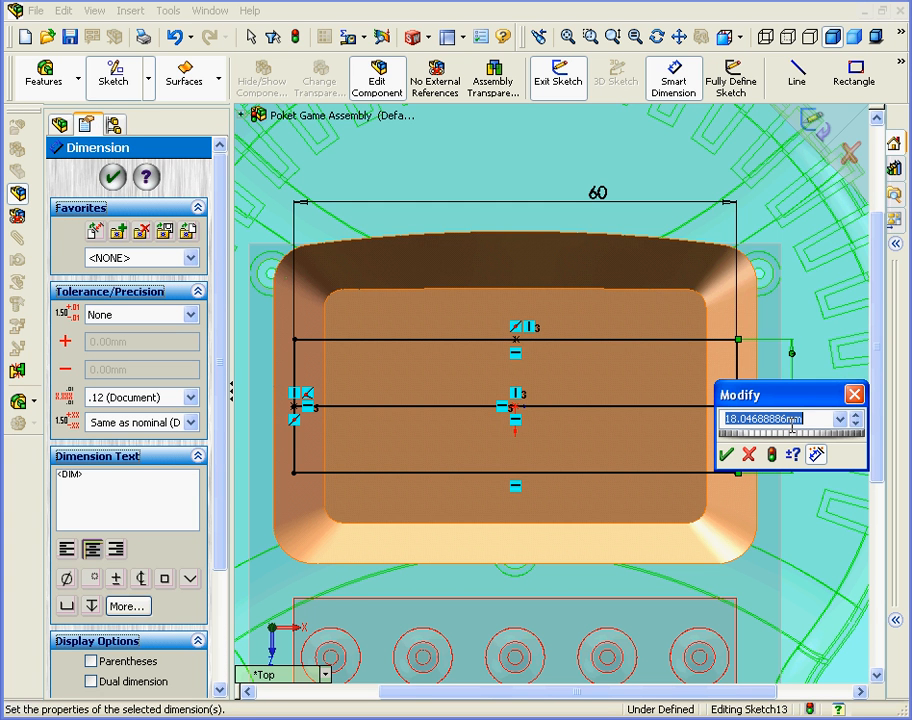
pyautogui.write('16')
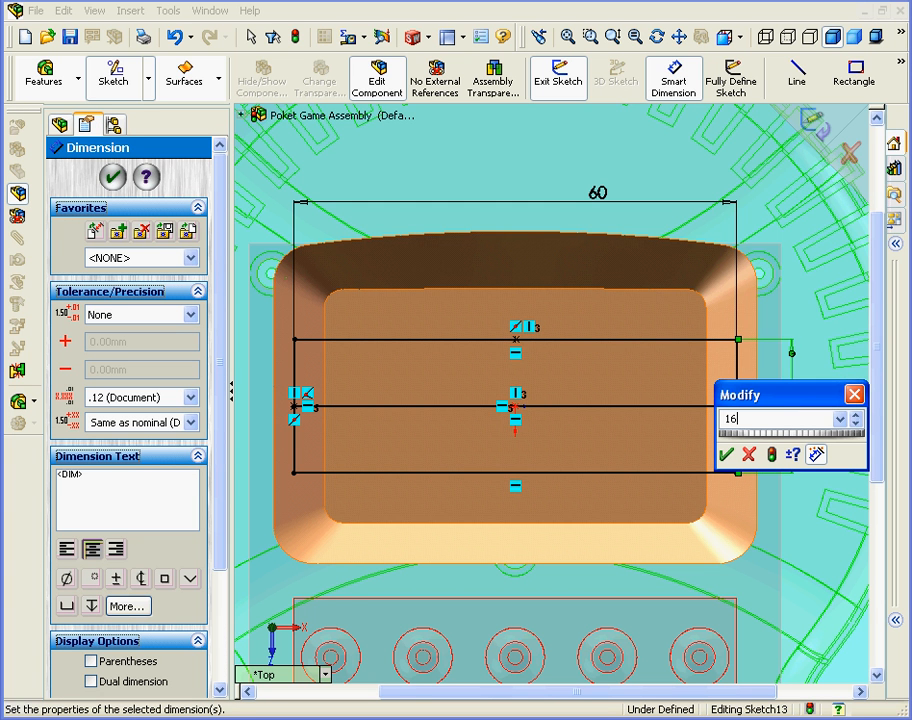
pyautogui.click(727, 456)
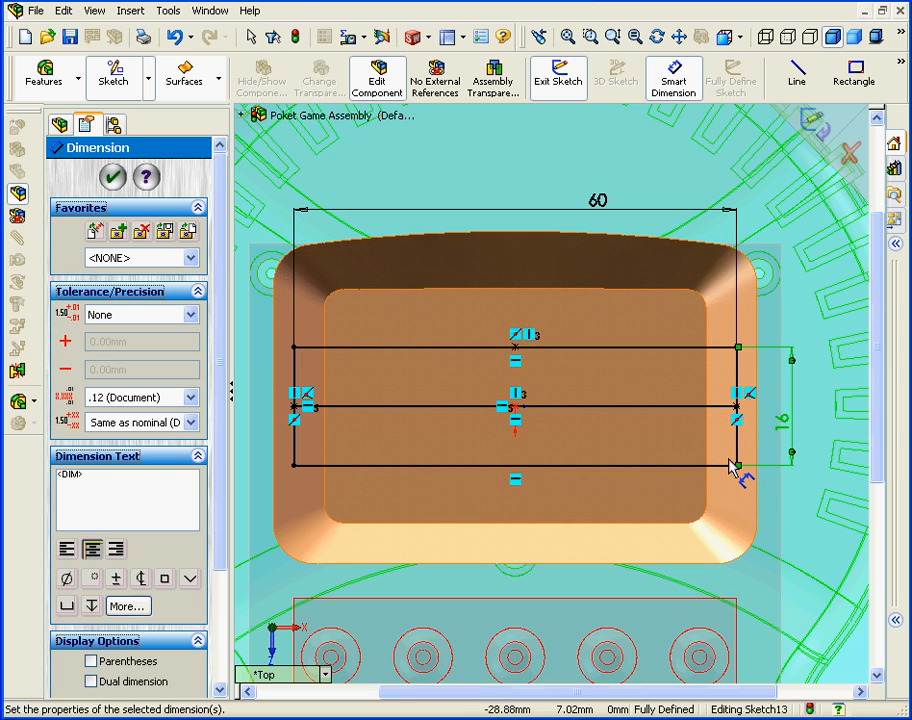
pyautogui.click(116, 177)
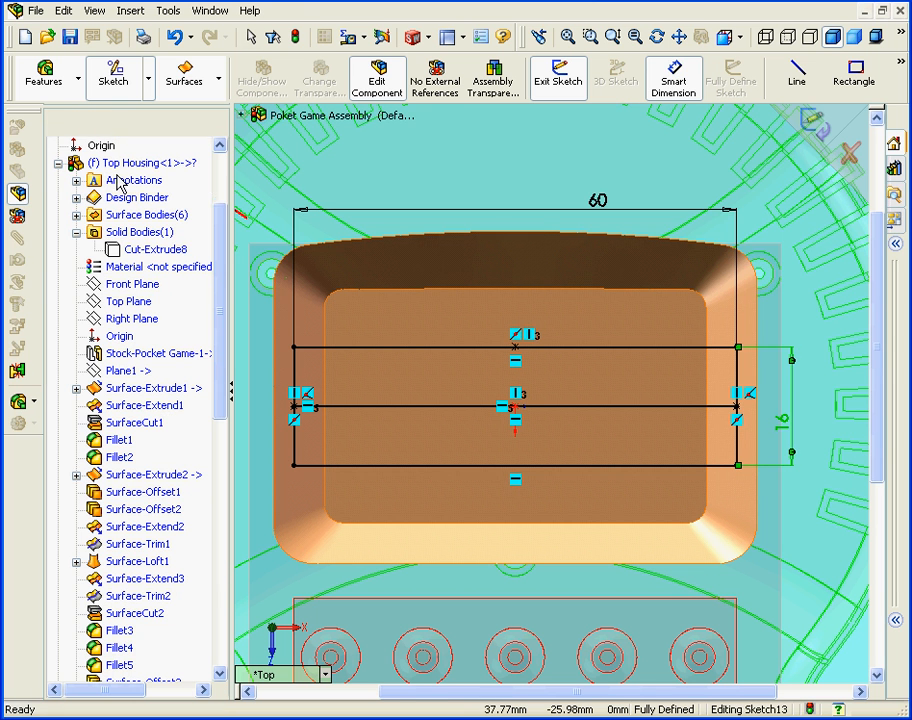
# - Convert the rectangle's left and right sides to construction geometry
pyautogui.click(737, 375)
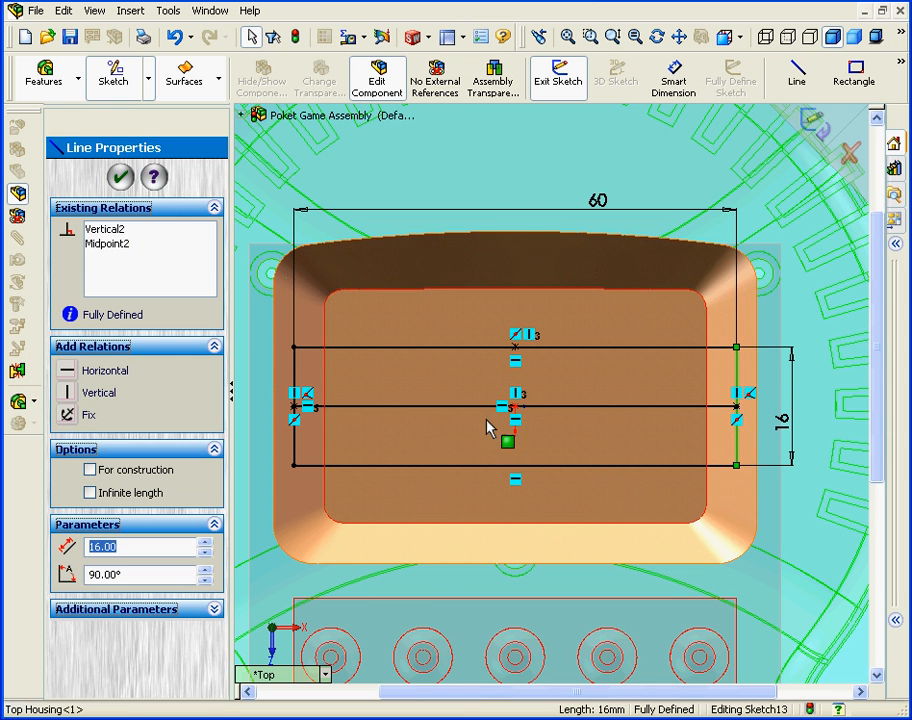
pyautogui.keyDown('ctrl'); pyautogui.click(292, 382); pyautogui.keyUp('ctrl')
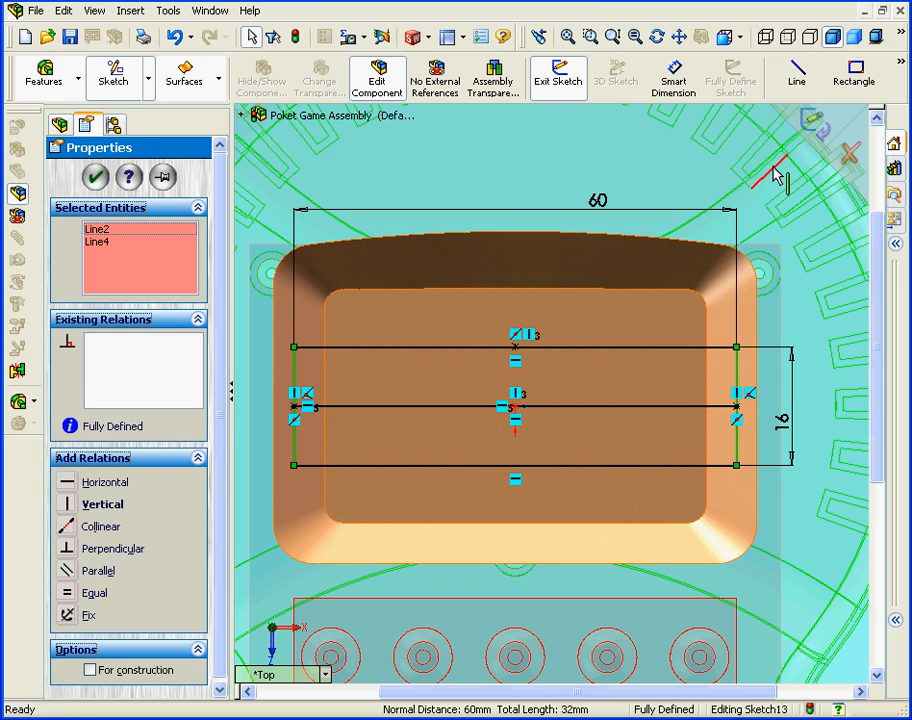
pyautogui.click(899, 74)
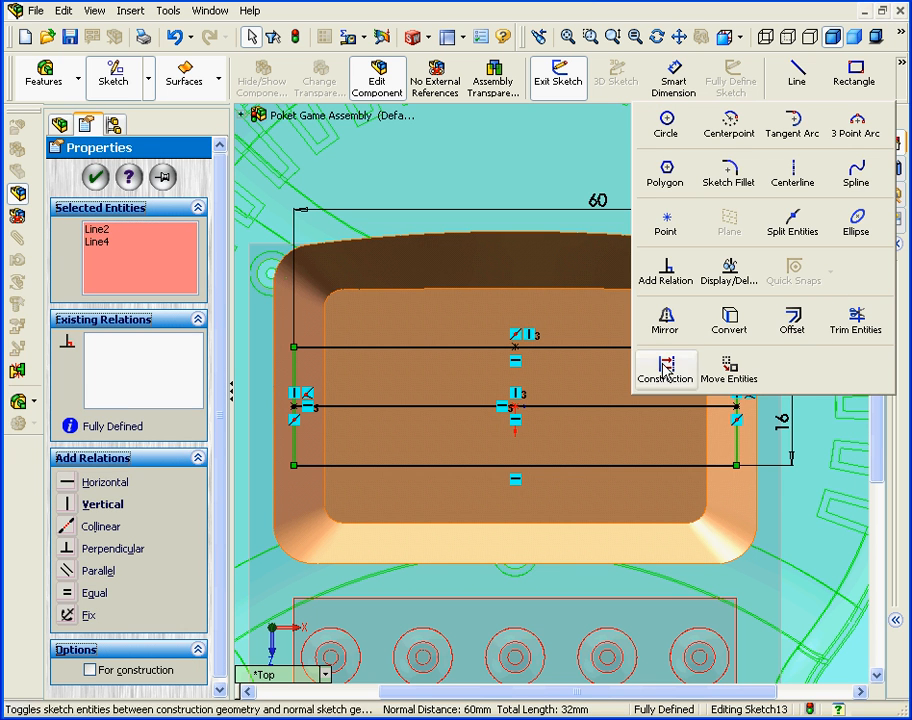
pyautogui.click(715, 423)
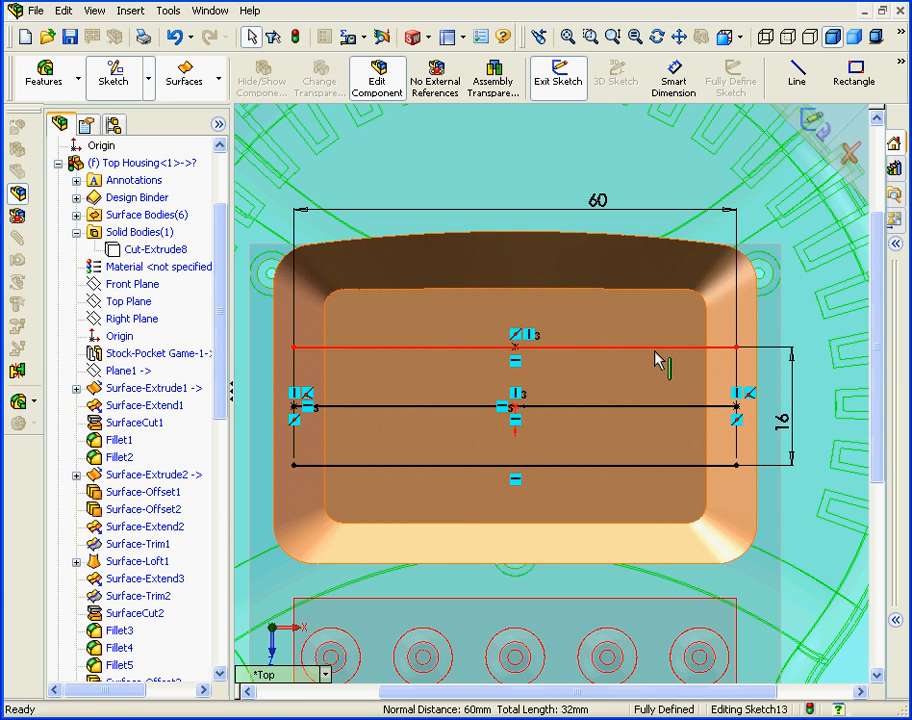
# - Offset the three horizontal lines 0.5 mm in both directions with arc-capped ends, turning the base lines into construction geometry
pyautogui.click(657, 352)
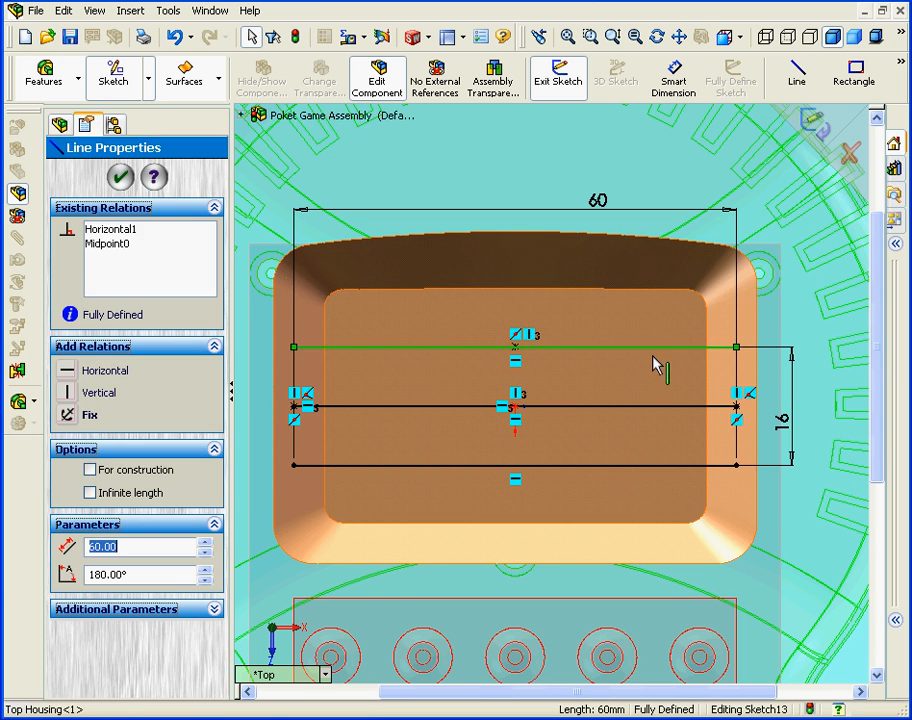
pyautogui.keyDown('ctrl'); pyautogui.click(669, 408); pyautogui.keyUp('ctrl')
pyautogui.keyDown('ctrl'); pyautogui.click(665, 468); pyautogui.keyUp('ctrl')
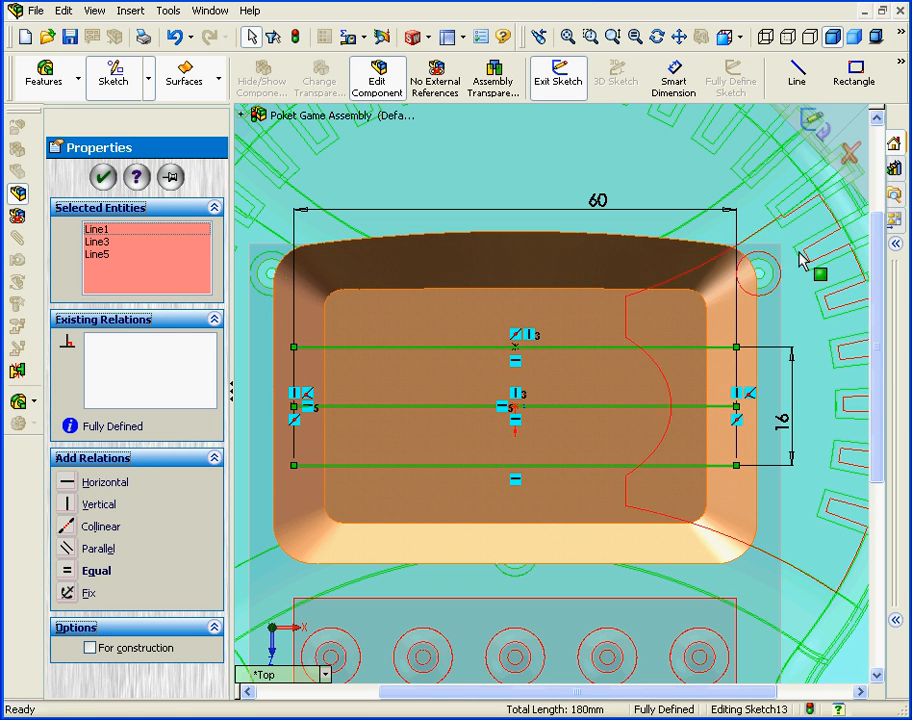
pyautogui.click(901, 66)
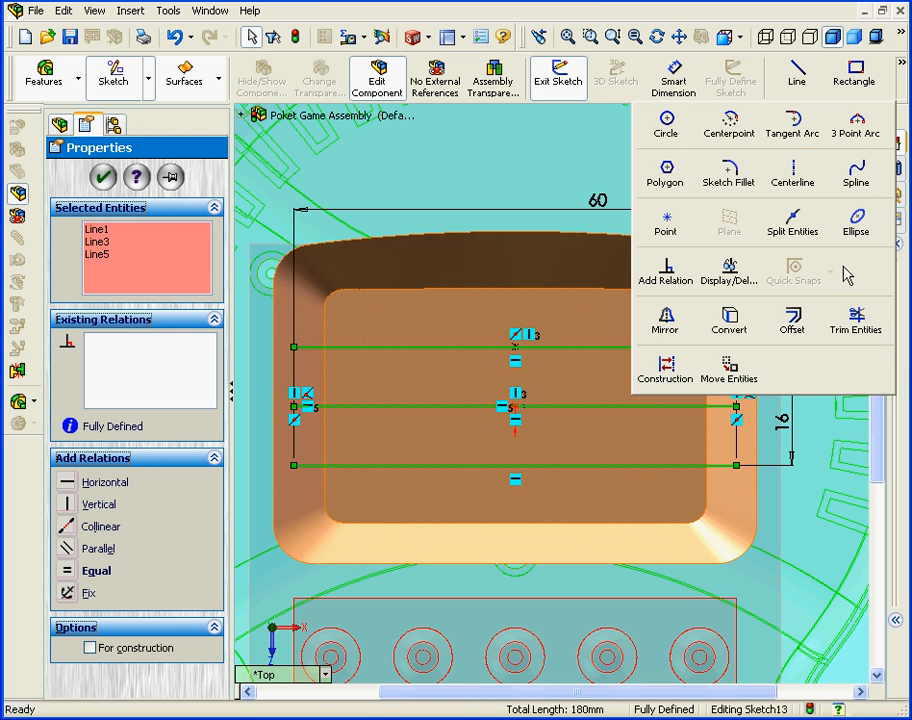
pyautogui.click(790, 320)
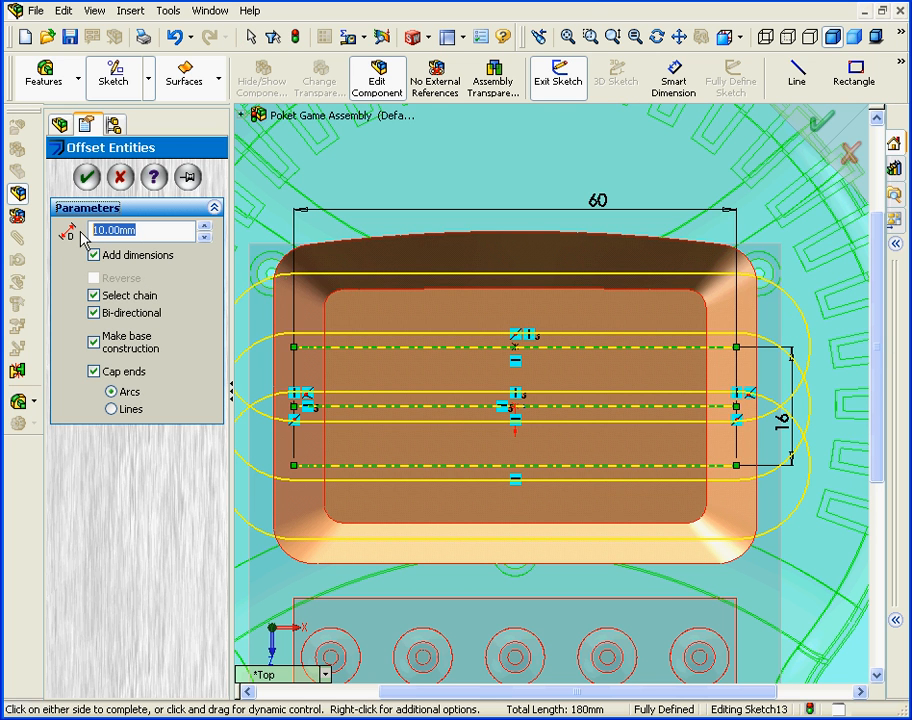
pyautogui.write('.')
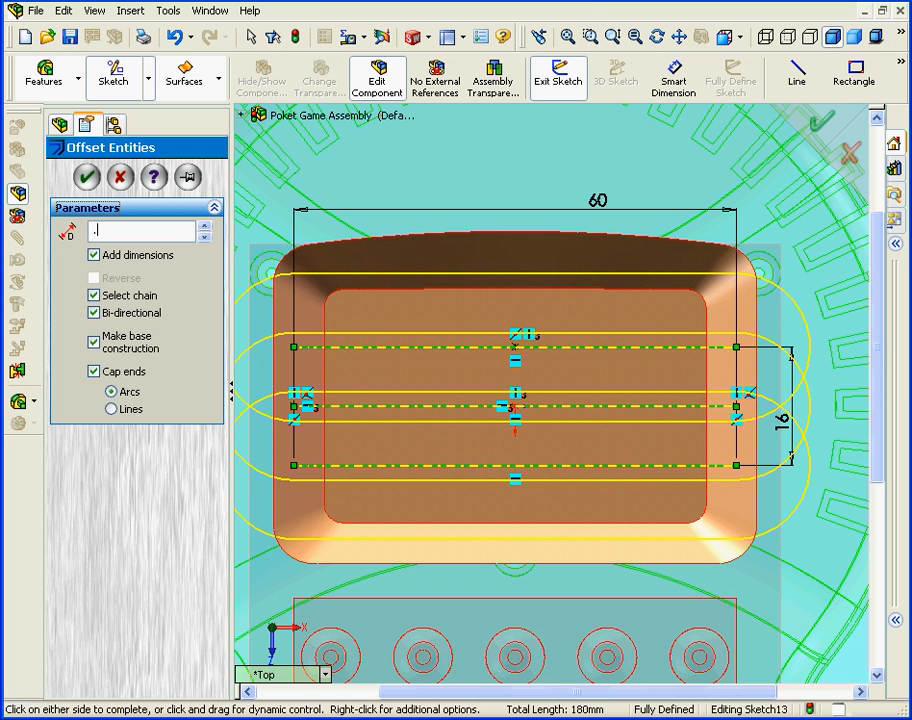
pyautogui.write('5')
pyautogui.press('Return')
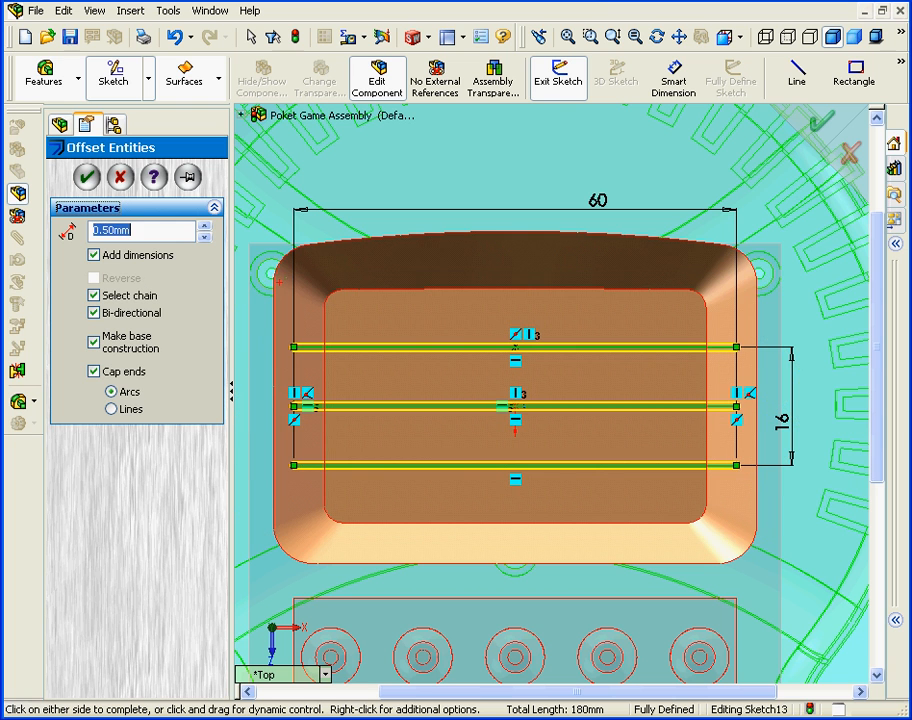
pyautogui.click(98, 377)
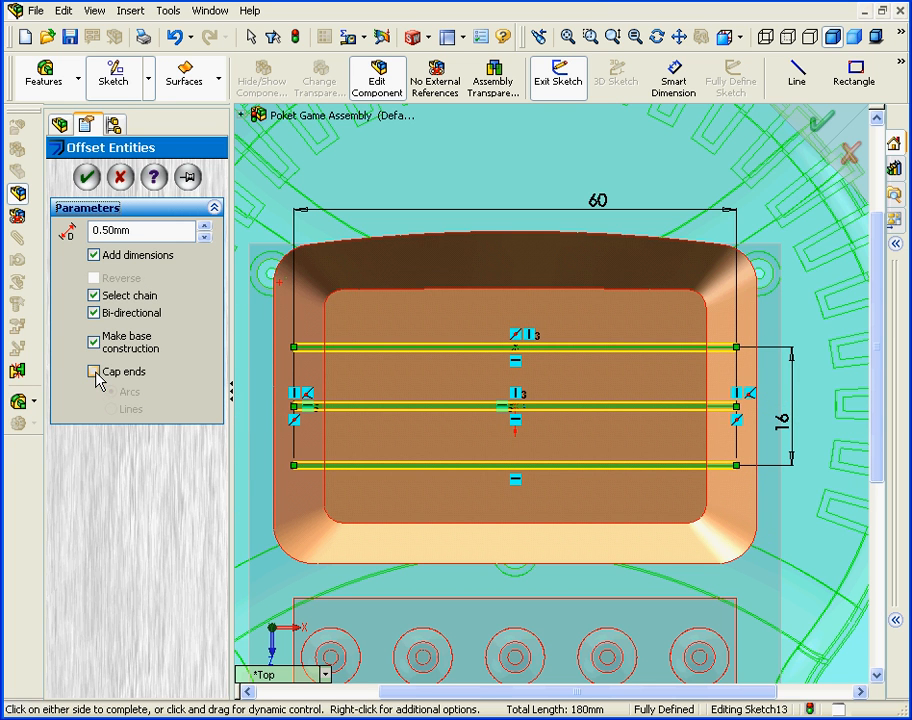
pyautogui.click(97, 378)
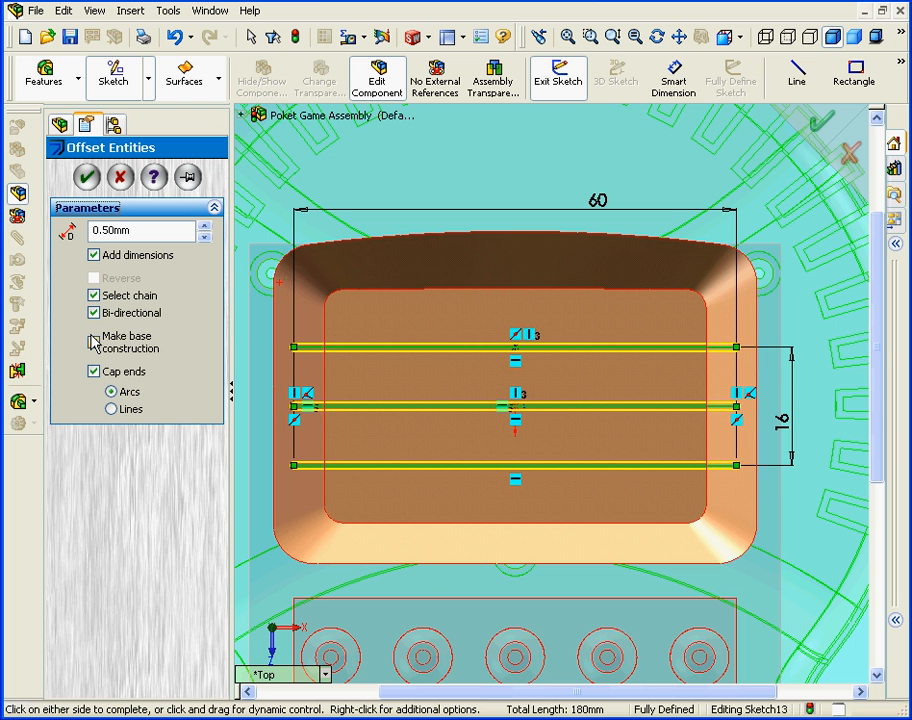
pyautogui.click(96, 181)
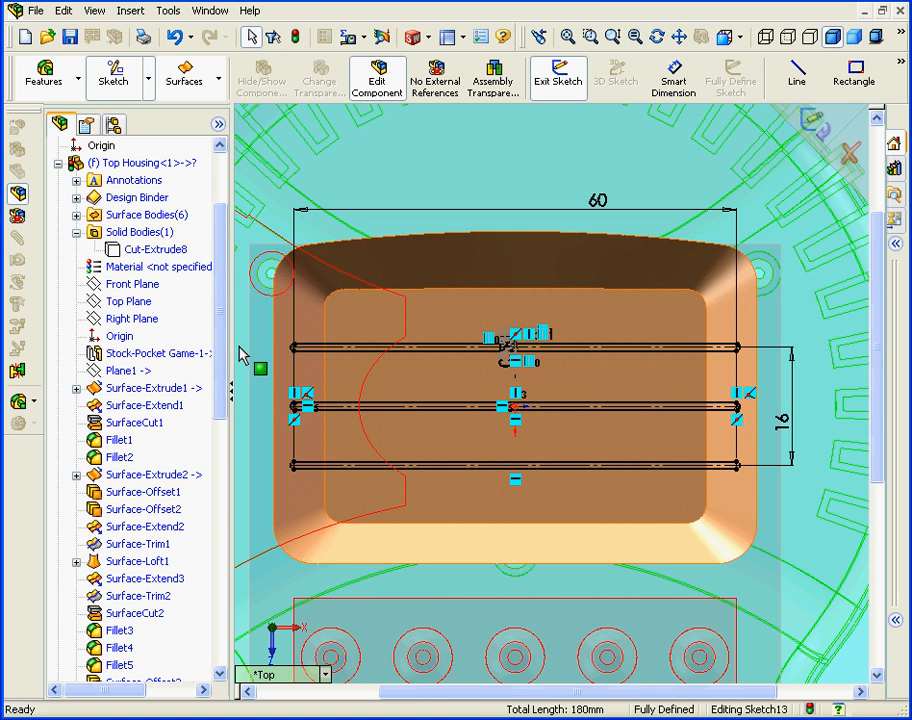
# - Show the hidden Cut-Extrude8 solid body of the top housing
pyautogui.click(150, 250)
pyautogui.rightClick(150, 250)
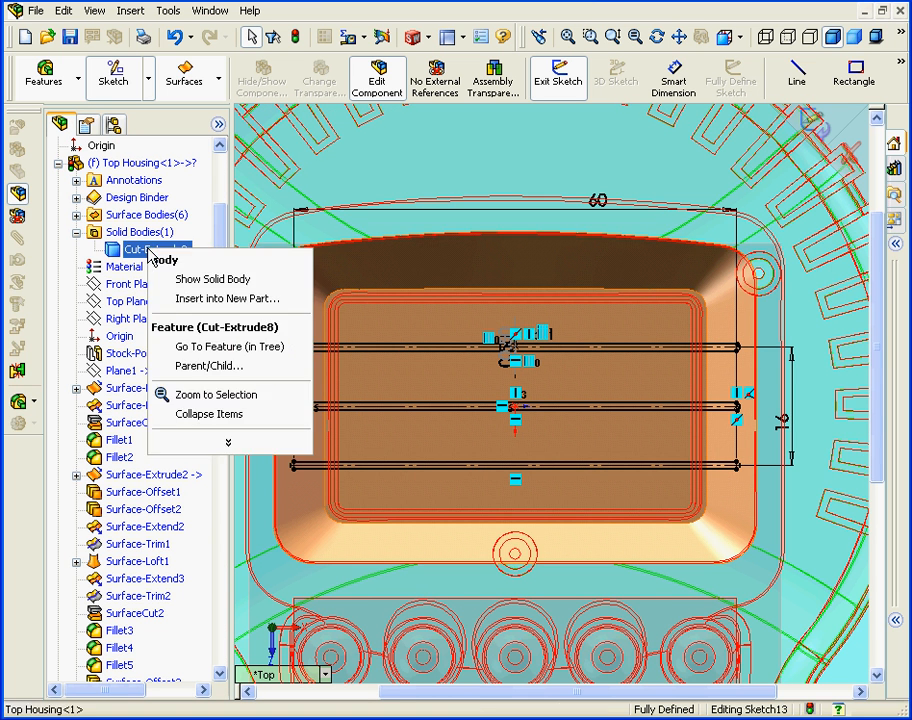
pyautogui.click(210, 282)
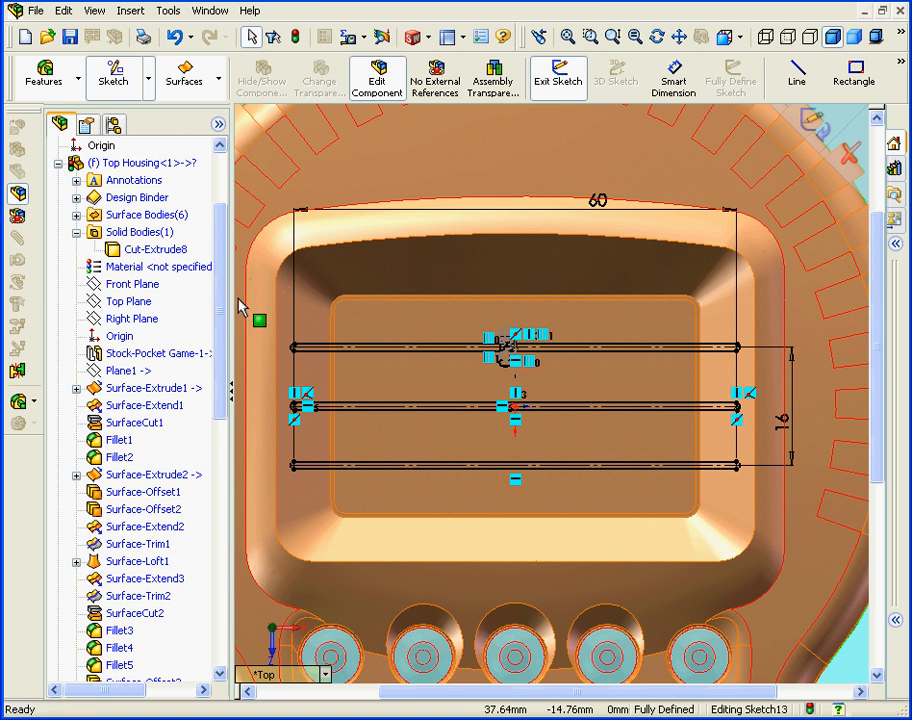
# - Cut the three slot profiles into the top housing with an Extruded Cut using Up To Surface, ending at the Surface-Trim3 surface
pyautogui.moveTo(220, 334); pyautogui.dragTo(226, 576)
pyautogui.click(145, 267)
pyautogui.click(56, 80)
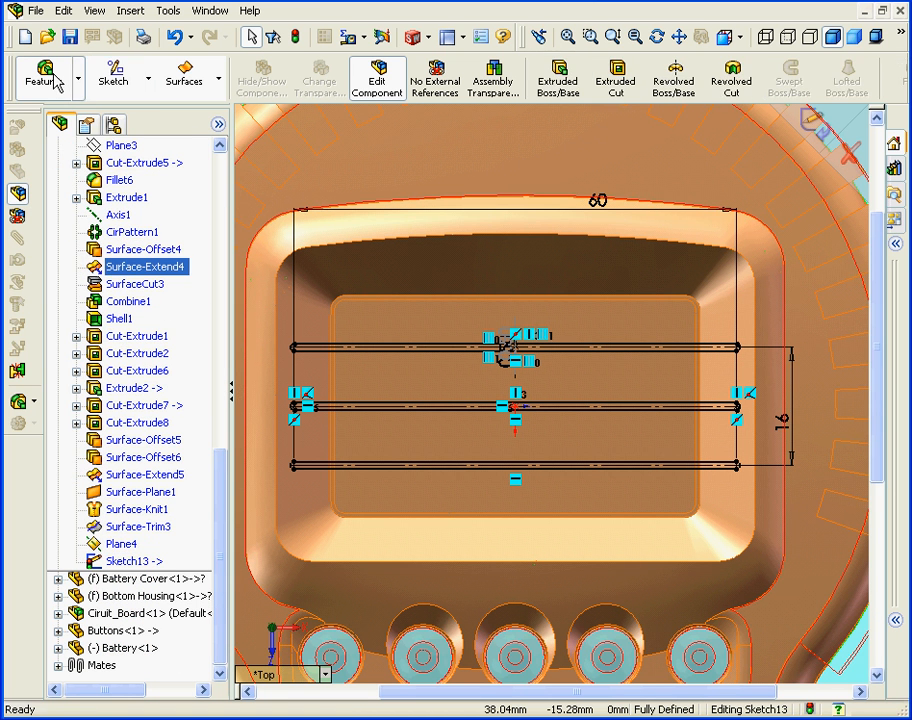
pyautogui.click(615, 80)
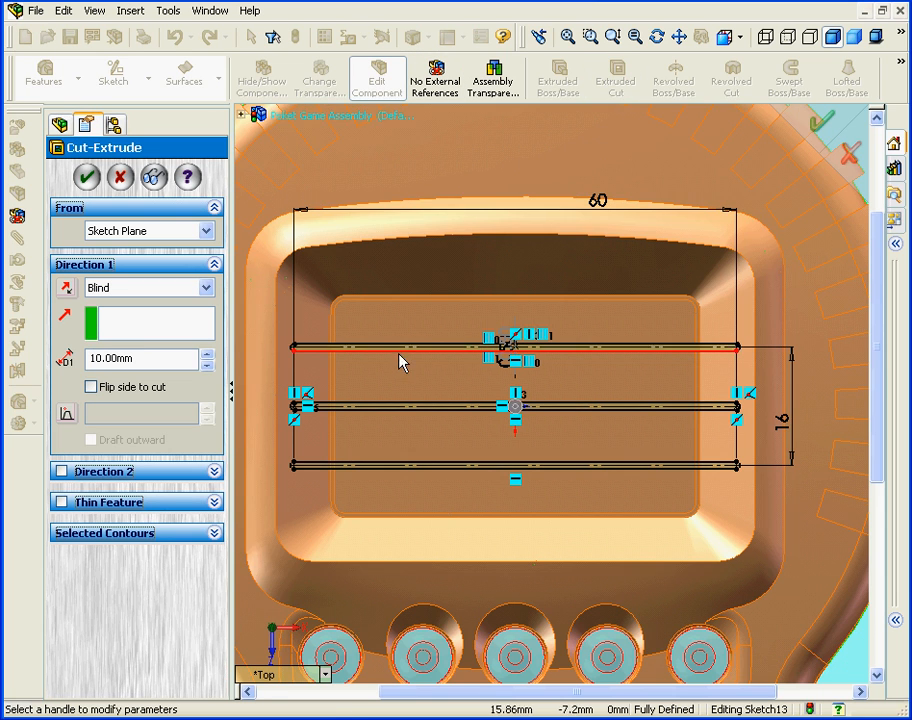
pyautogui.moveTo(471, 413); pyautogui.dragTo(452, 383, button='middle')
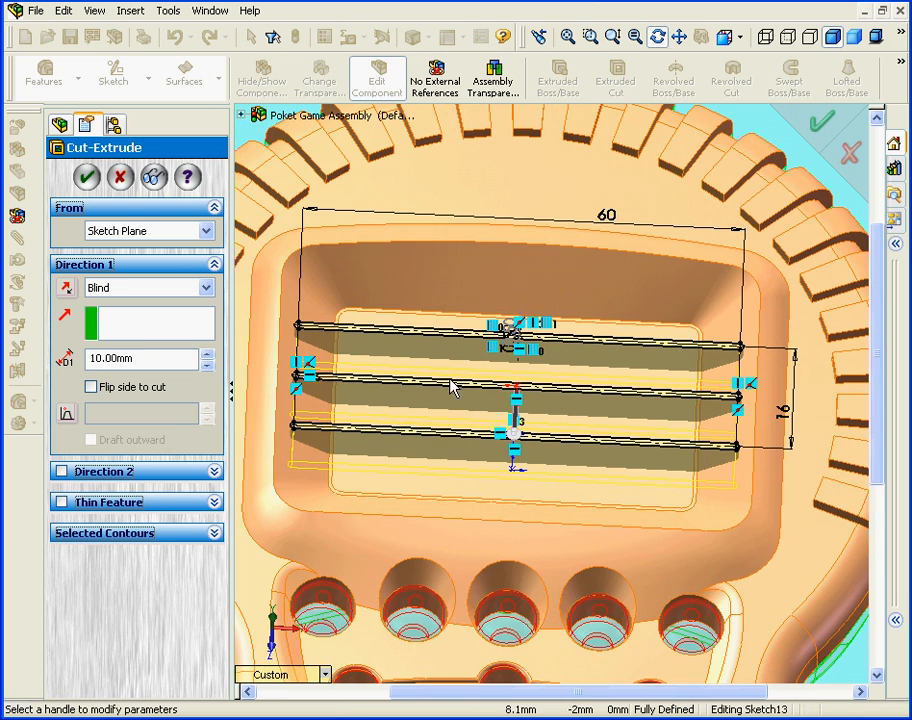
pyautogui.click(208, 288)
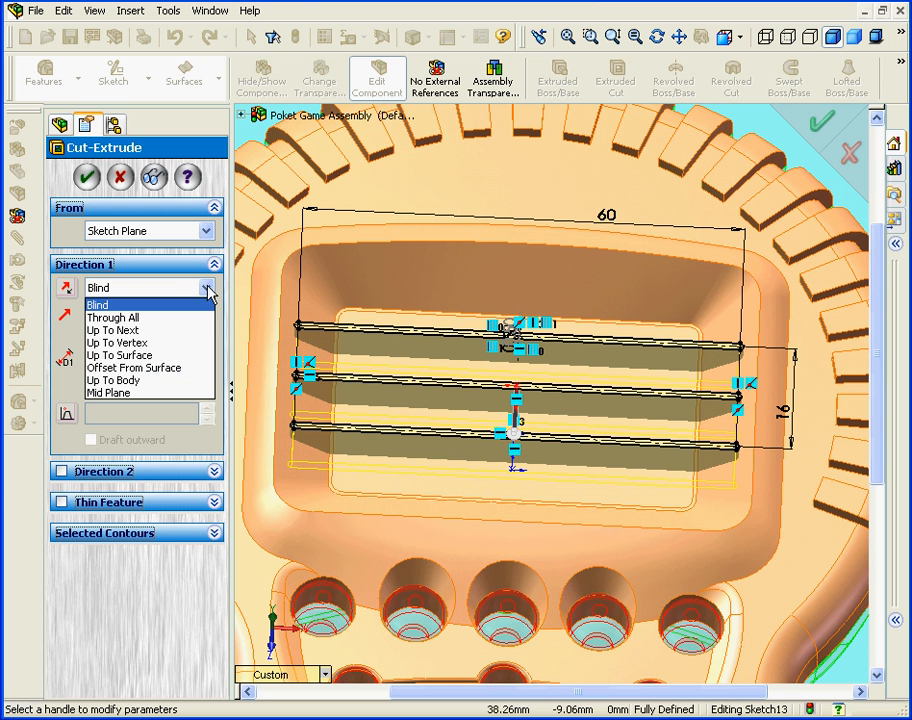
pyautogui.click(199, 355)
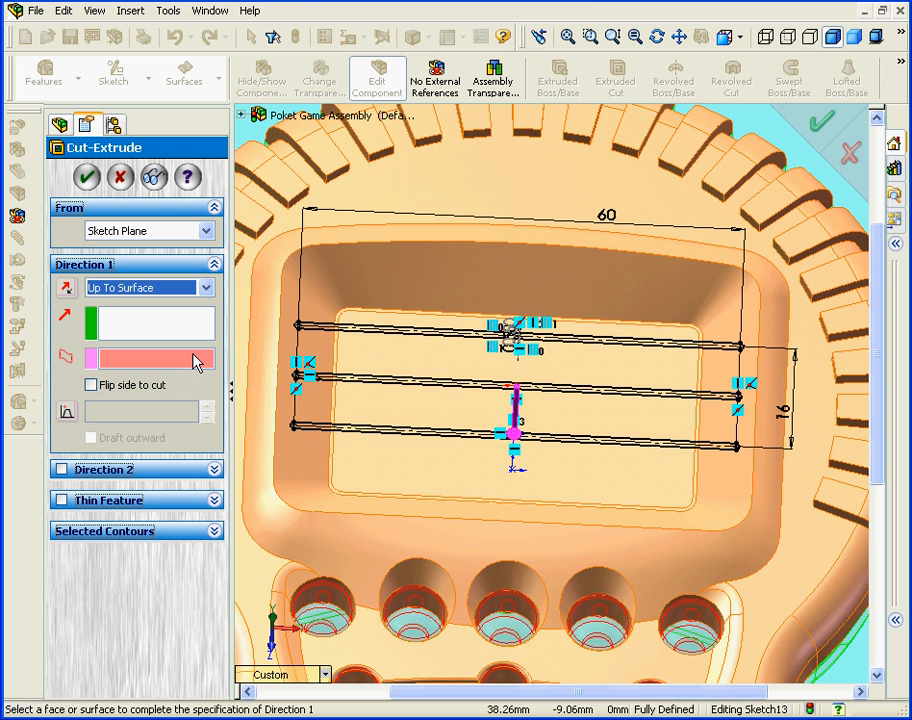
pyautogui.click(405, 462)
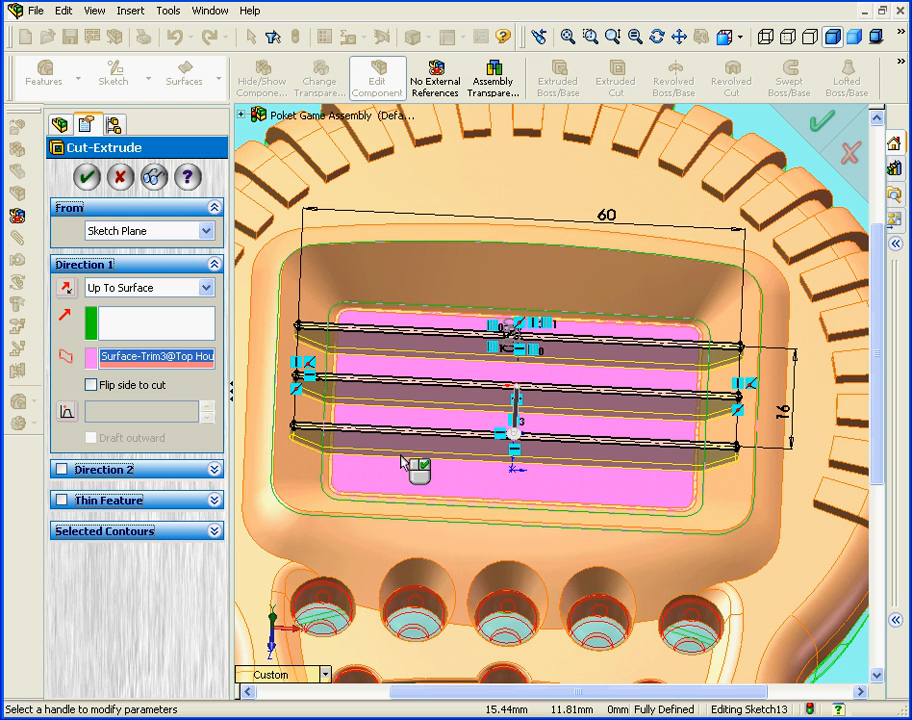
pyautogui.click(87, 177)
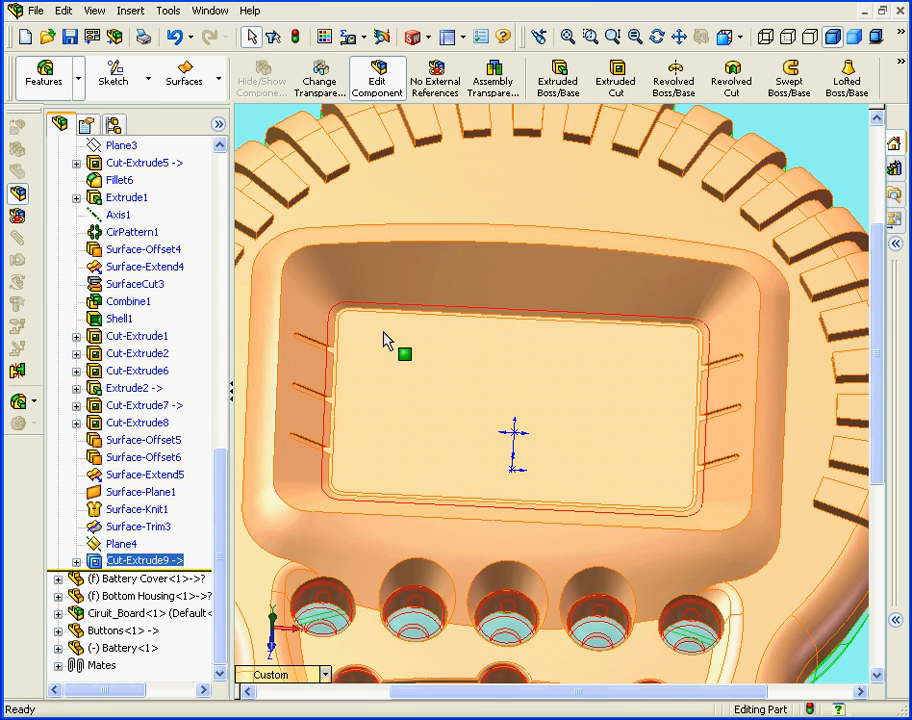
# - Hide the surface body covering the top housing's screen opening
pyautogui.rightClick(403, 338)
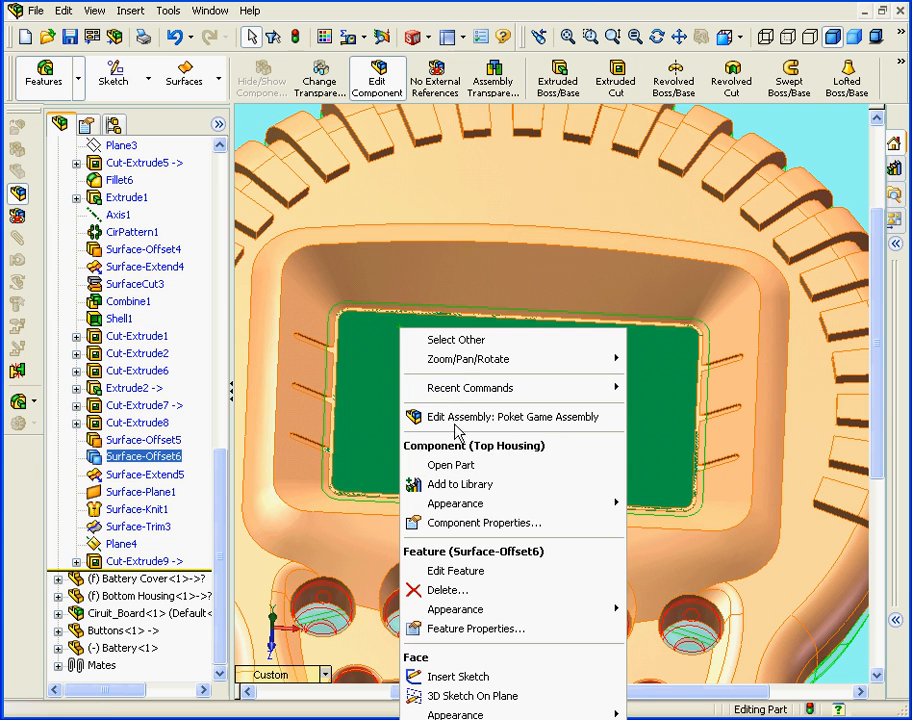
pyautogui.click(486, 523)
pyautogui.click(510, 717)
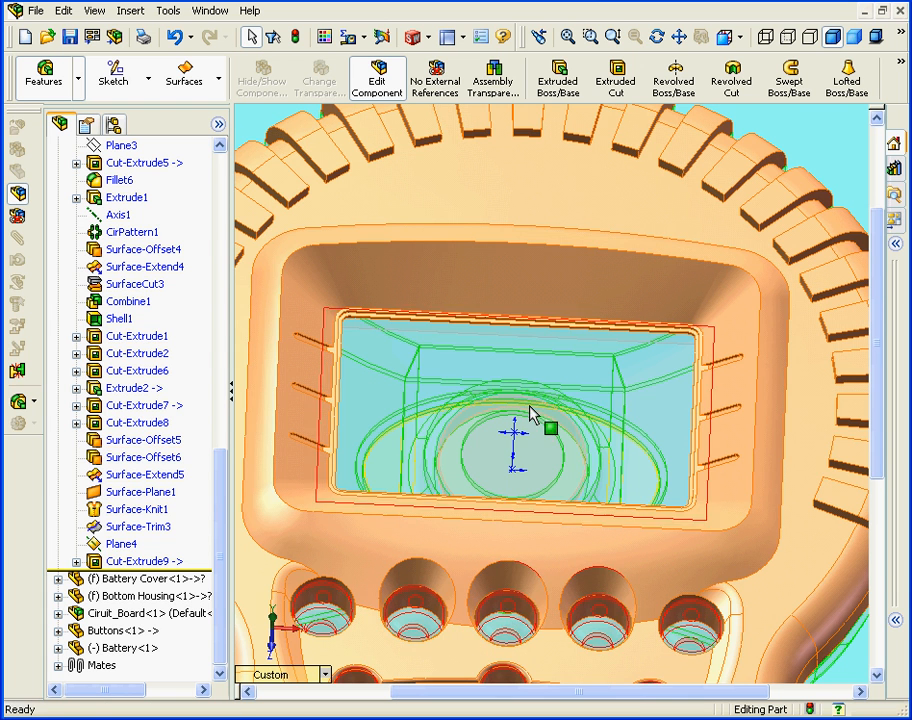
# - Hide Plane4 of the top housing
pyautogui.scroll(6, 540, 387)
pyautogui.moveTo(541, 387); pyautogui.dragTo(739, 474, button='middle')
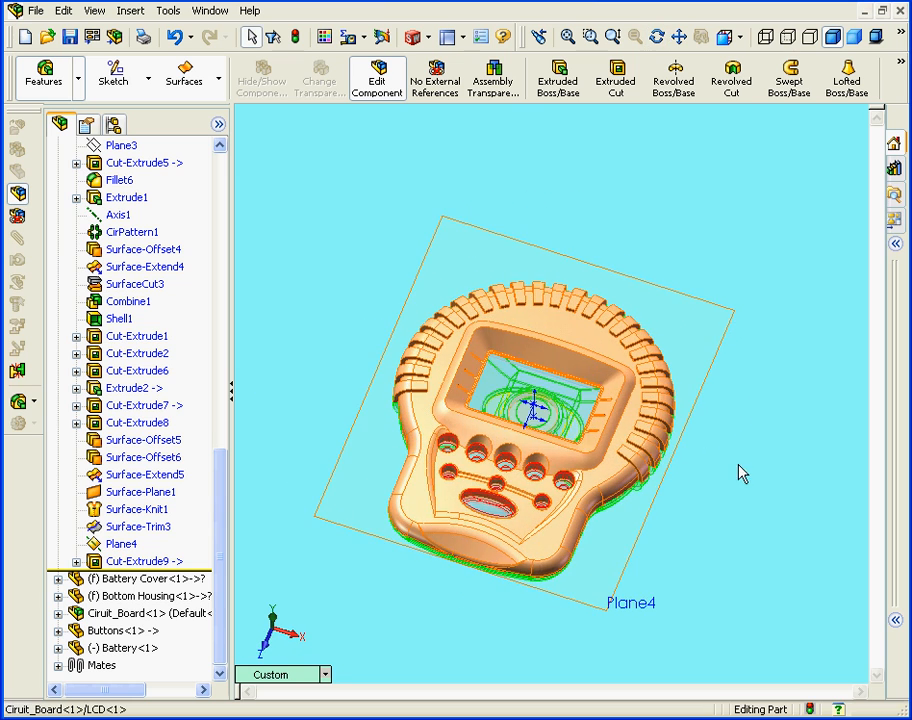
pyautogui.moveTo(627, 440); pyautogui.dragTo(628, 400, button='middle')
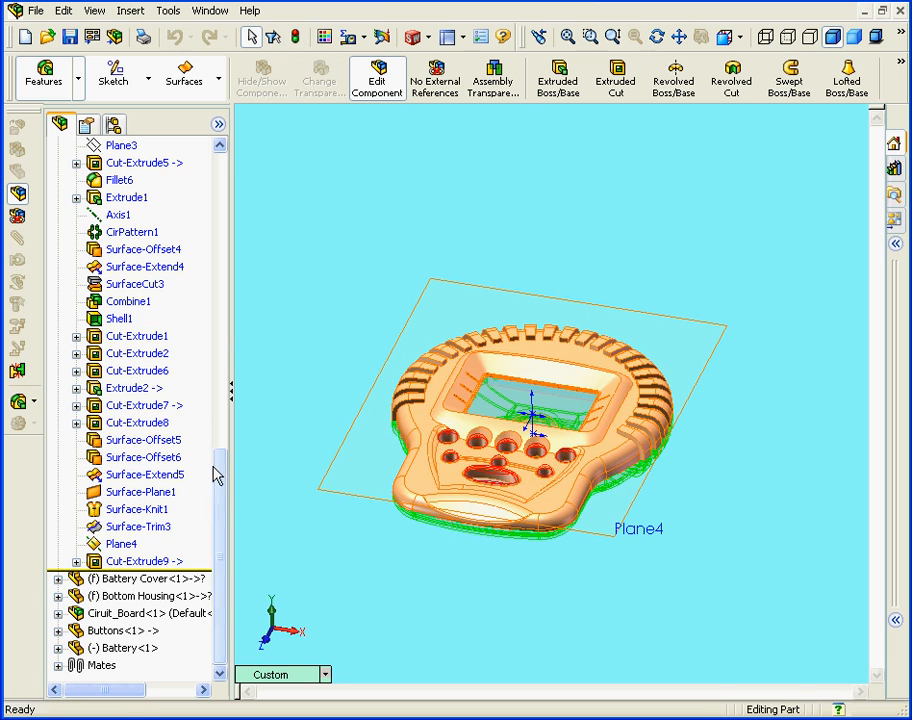
pyautogui.moveTo(218, 474); pyautogui.dragTo(219, 130)
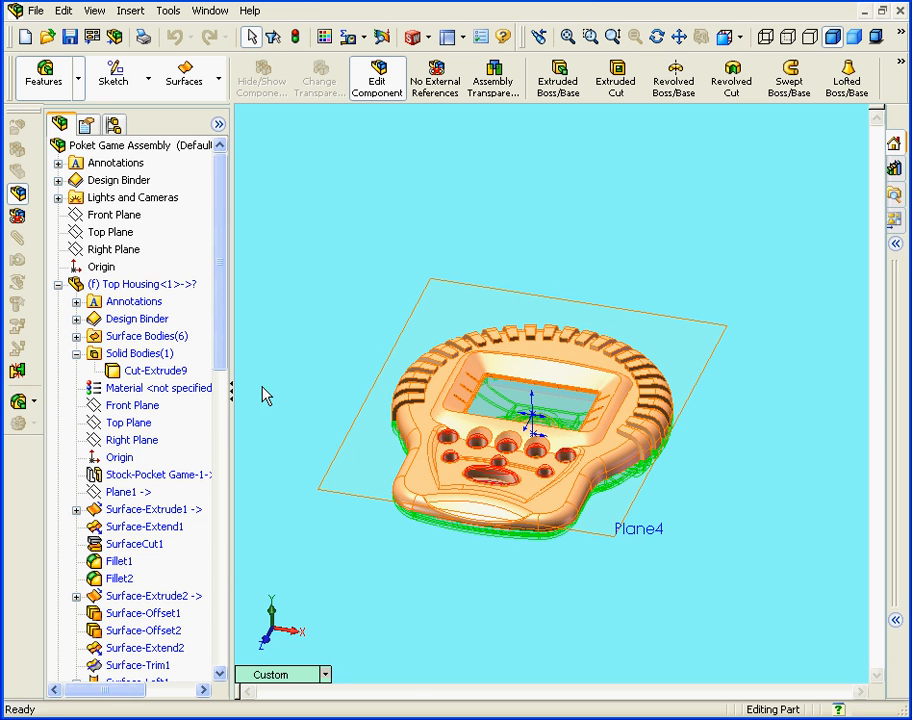
pyautogui.moveTo(222, 366); pyautogui.dragTo(230, 630)
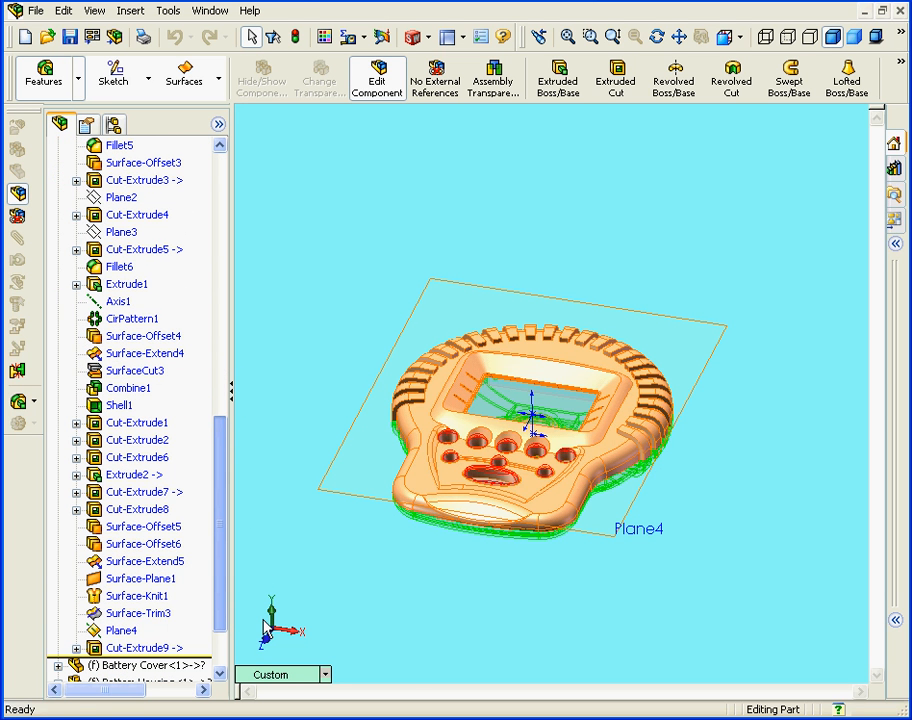
pyautogui.rightClick(133, 632)
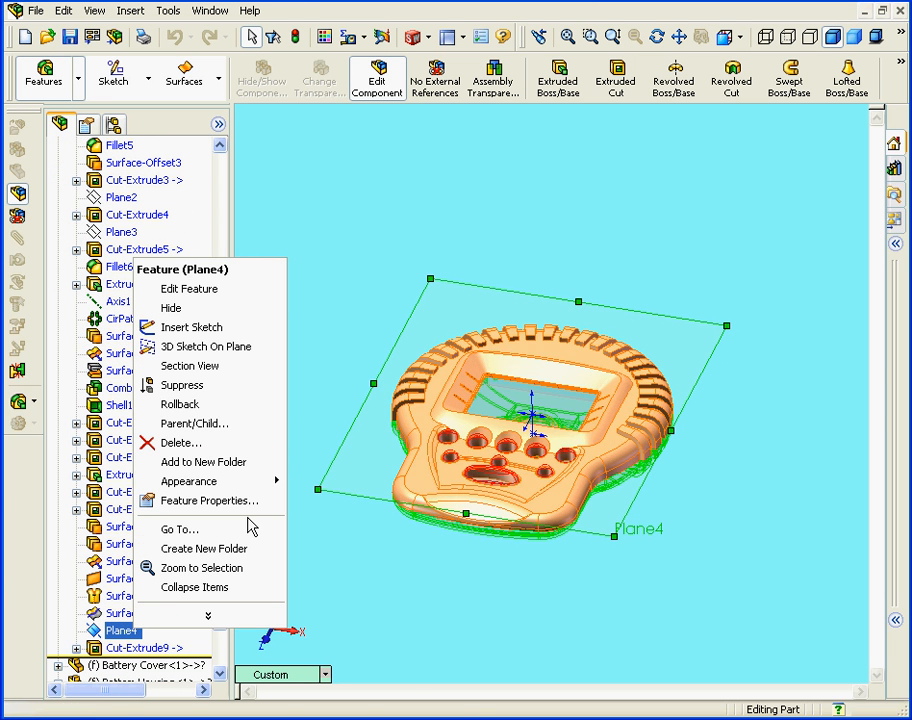
pyautogui.click(174, 328)
# - Collapse the top housing's feature list and return from part editing to editing the Poket Game Assembly
pyautogui.moveTo(228, 567); pyautogui.dragTo(222, 265)
pyautogui.click(58, 284)
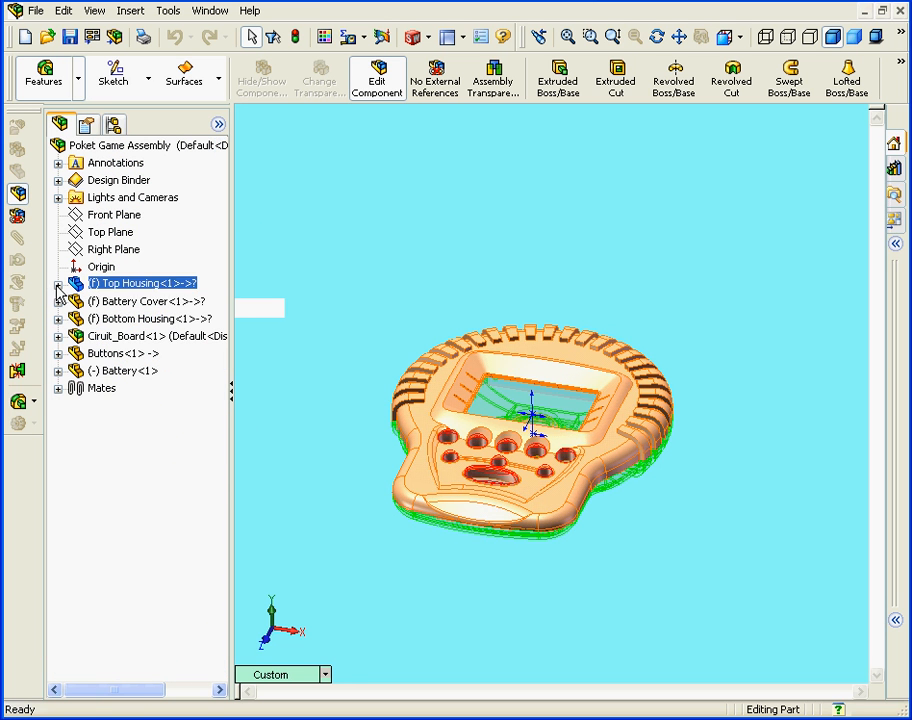
pyautogui.rightClick(124, 150)
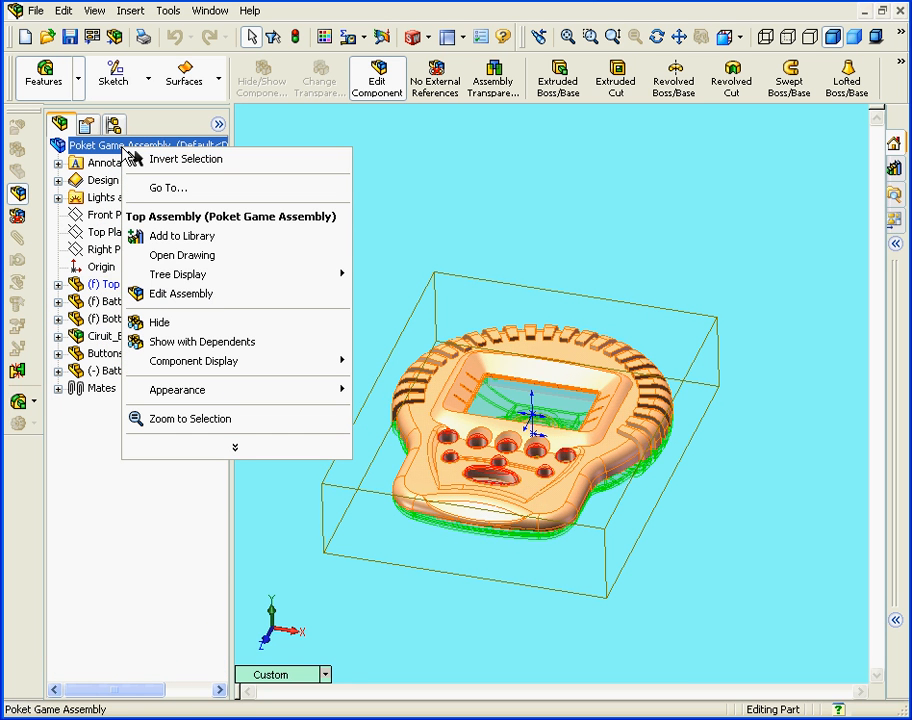
pyautogui.click(244, 294)
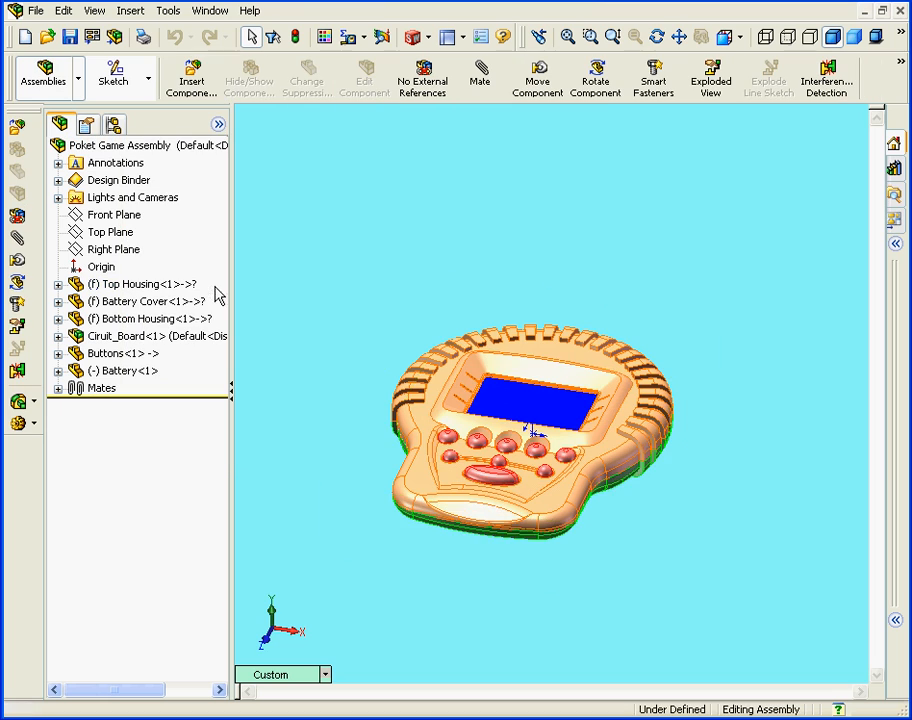
pyautogui.moveTo(562, 418); pyautogui.dragTo(542, 438, button='middle')
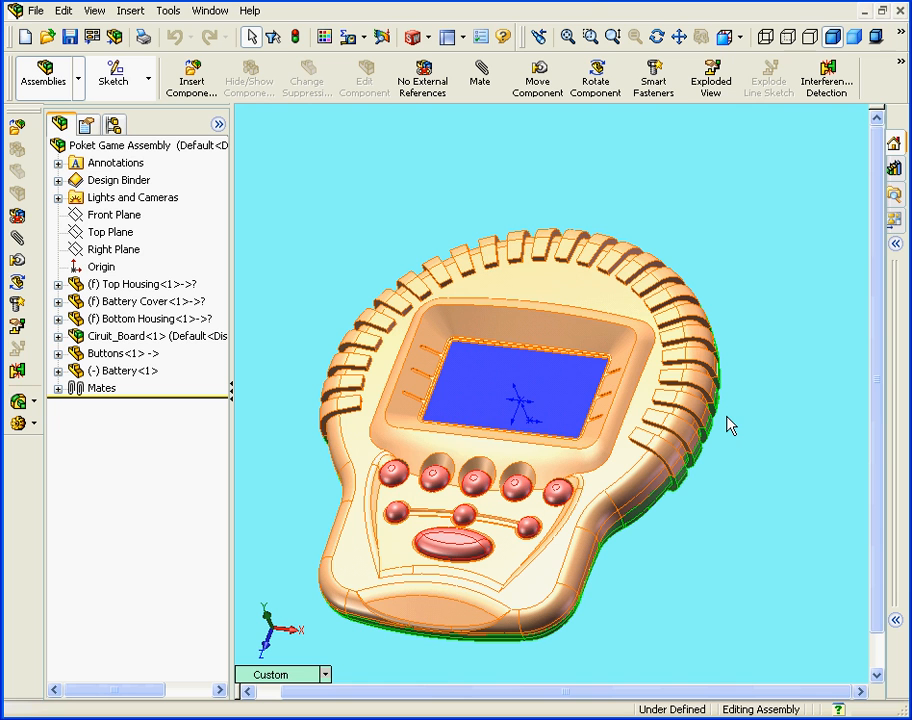